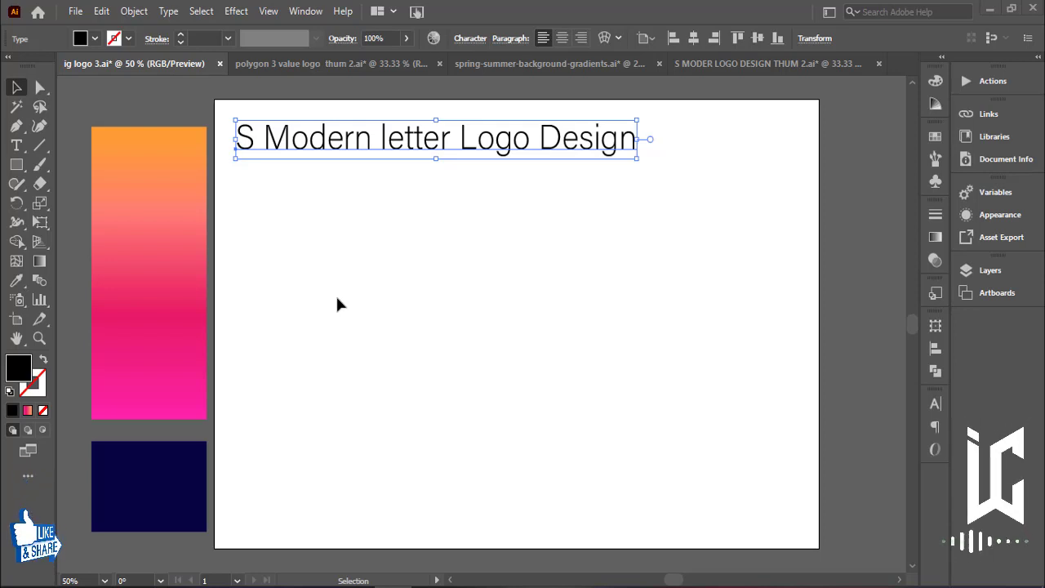
Draw a vertical line with the Line Segment tool and give it a black stroke.
left_click(39, 145)
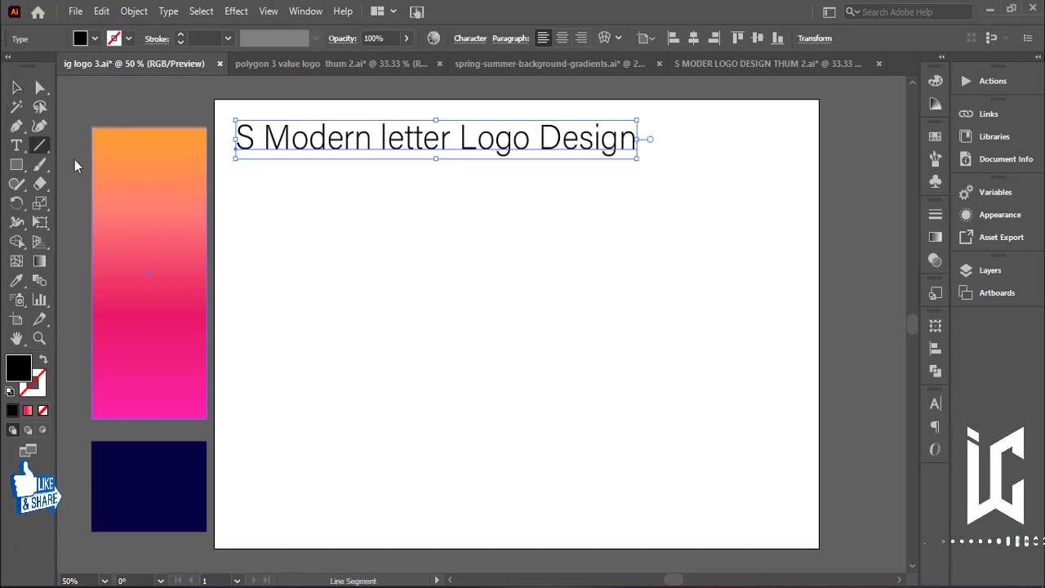
left_click_drag(693, 226, 694, 405)
left_click(17, 89)
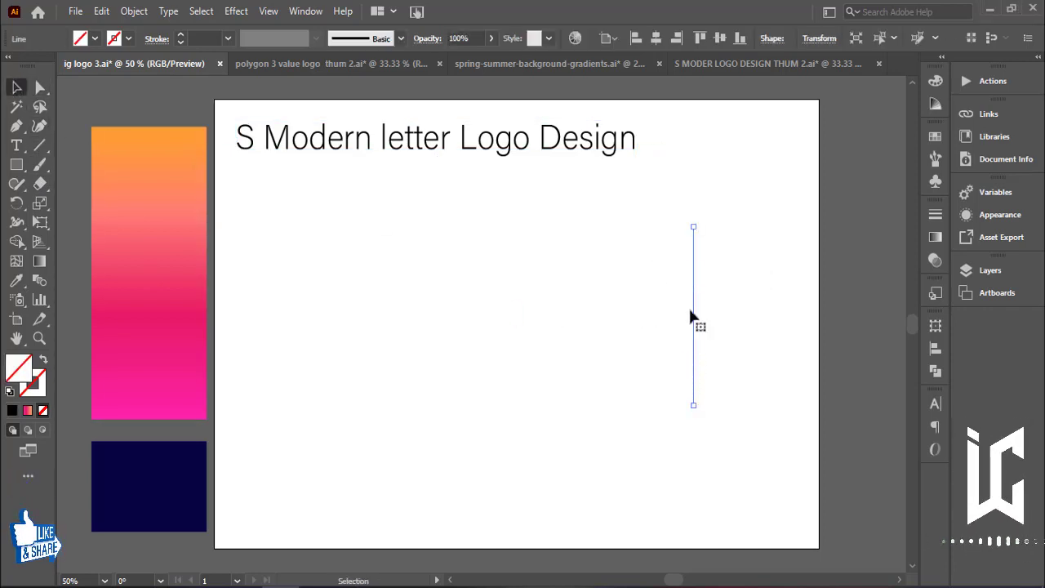
left_click(128, 38)
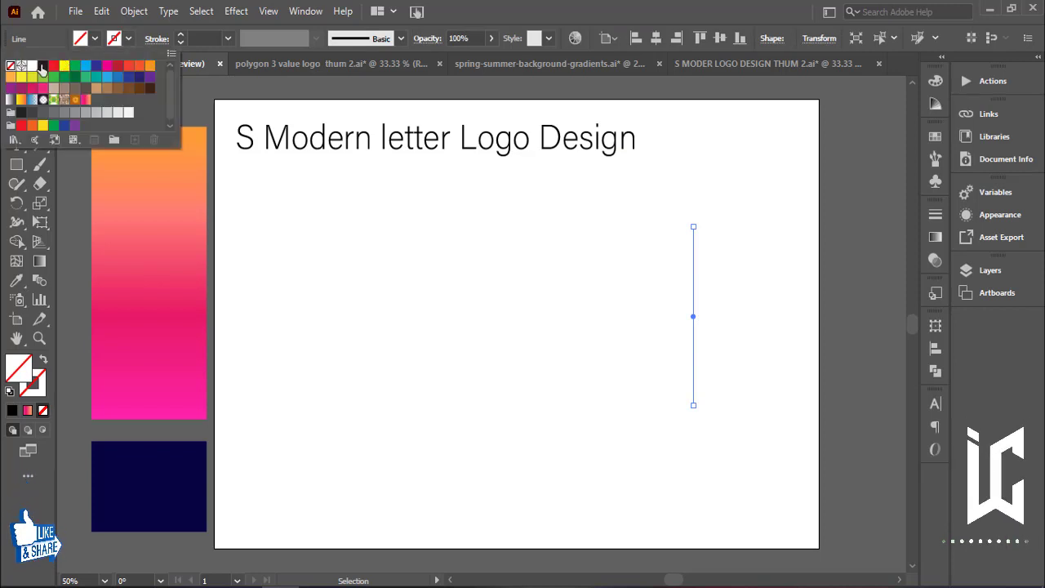
left_click(42, 65)
Copy the line slightly to the left and repeat the duplicate to build a row of evenly spaced vertical lines.
left_click(690, 305)
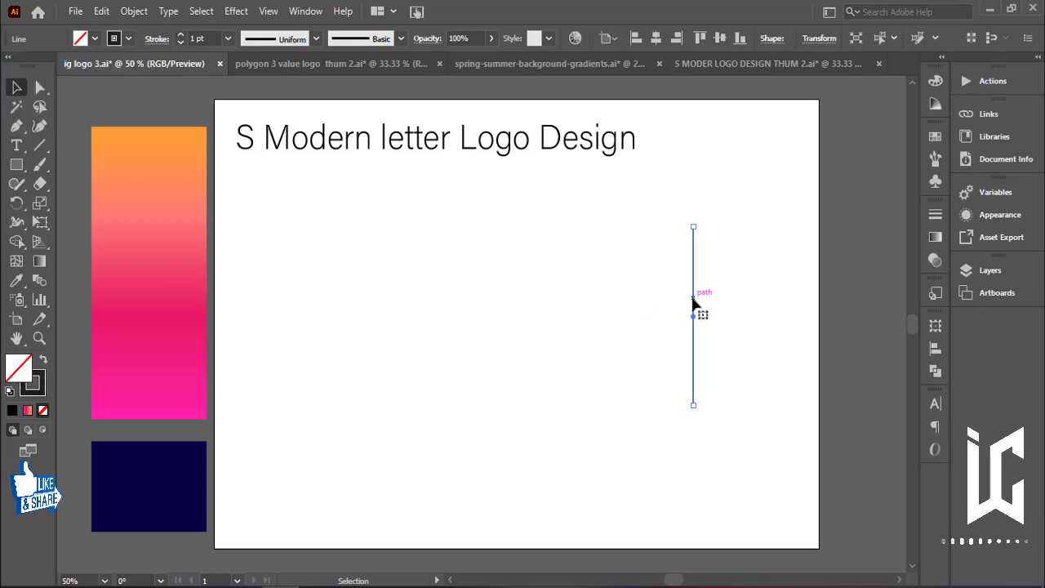
left_click_drag(692, 302, 688, 303)
key("ctrl+d")
key("ctrl+d")
key("ctrl+d")
key("ctrl+d")
key("ctrl+d")
key("ctrl+d")
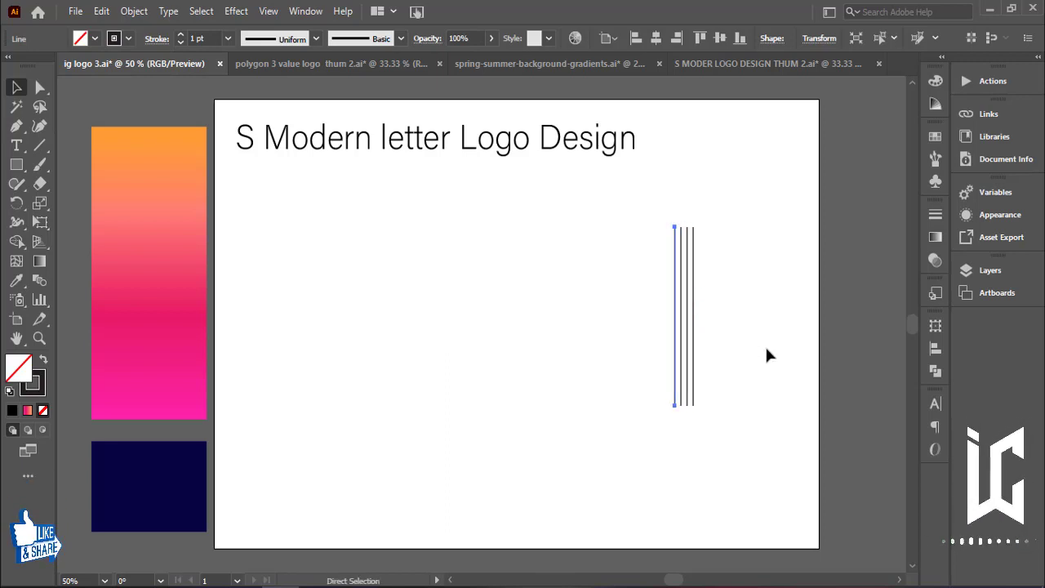
key("ctrl+d")
key("ctrl+d")
key("ctrl+d")
key("ctrl+d")
key("ctrl+d")
key("ctrl+d")
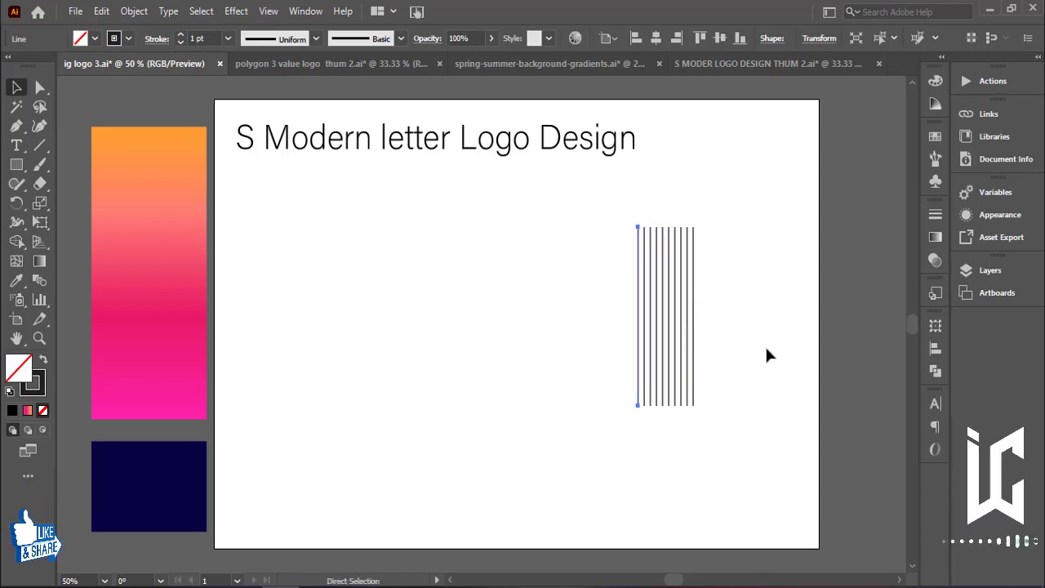
key("v")
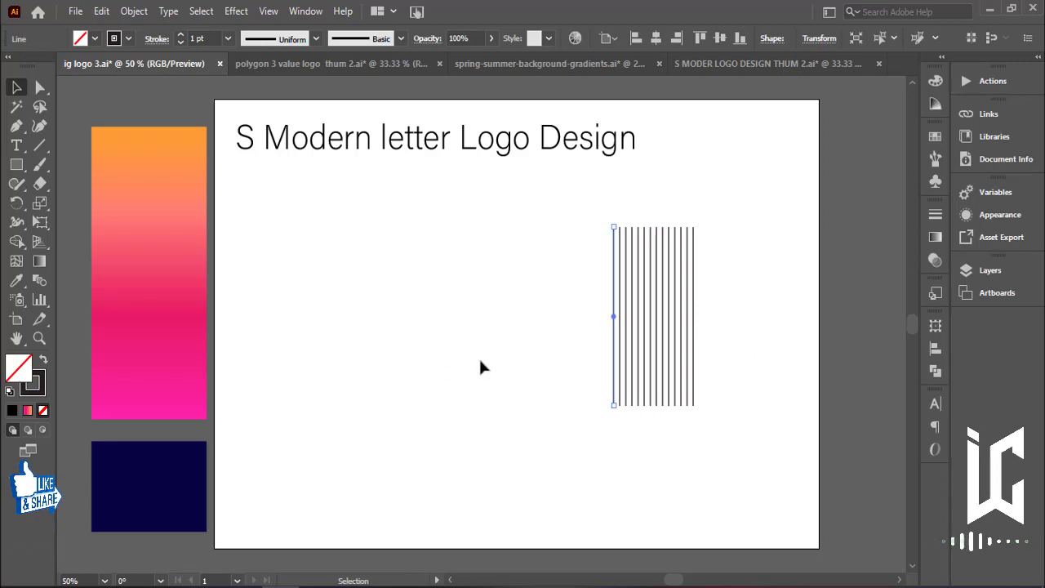
Select all the vertical lines, group them, and move the group to the left.
left_click(562, 352)
left_click_drag(594, 371, 745, 415)
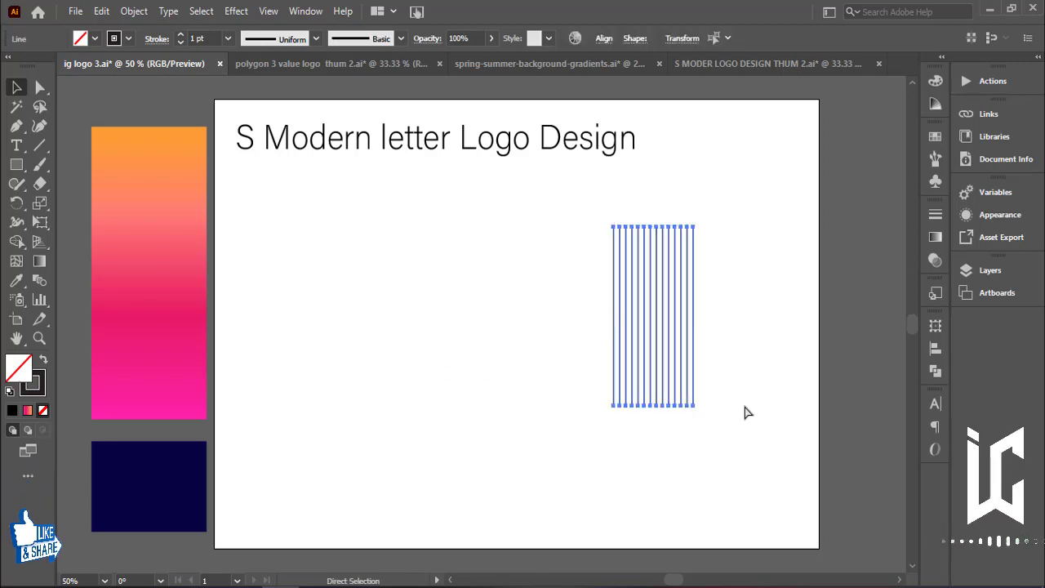
key("ctrl+g")
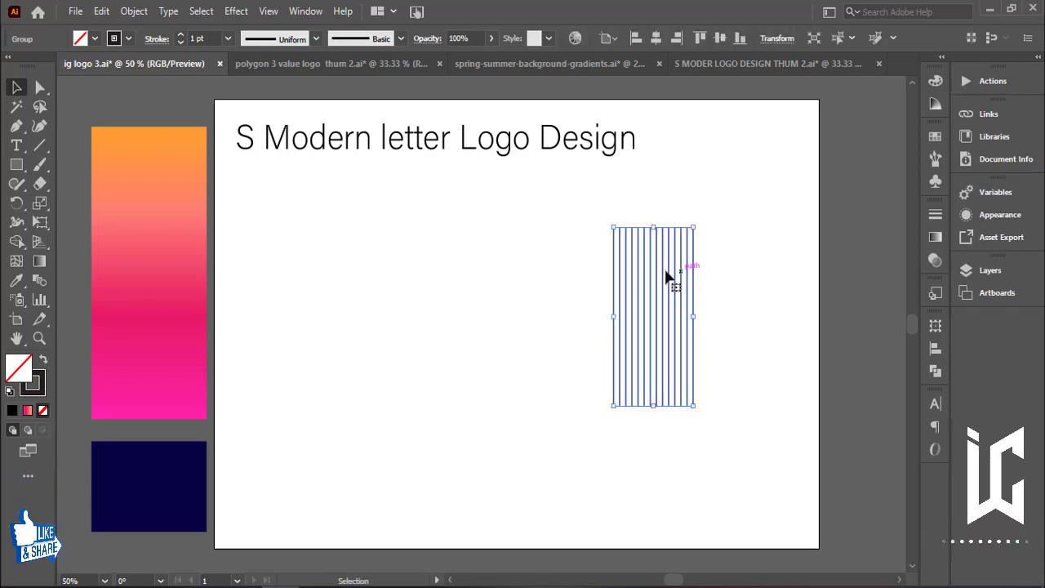
left_click_drag(665, 275, 597, 280)
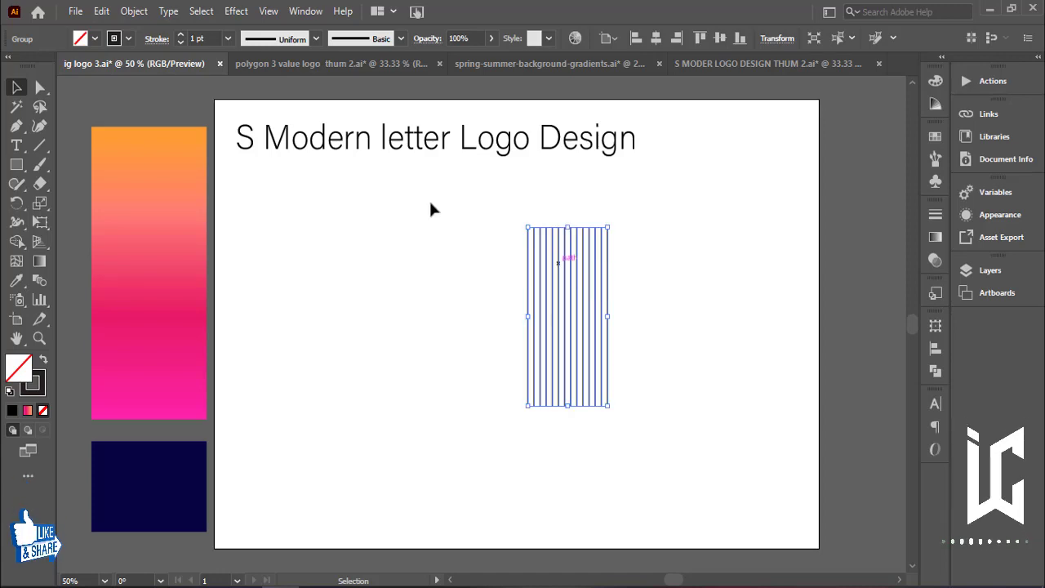
Copy and paste the line group, then rotate the copy 90° so the lines cross into a grid.
left_click(101, 12)
left_click(126, 88)
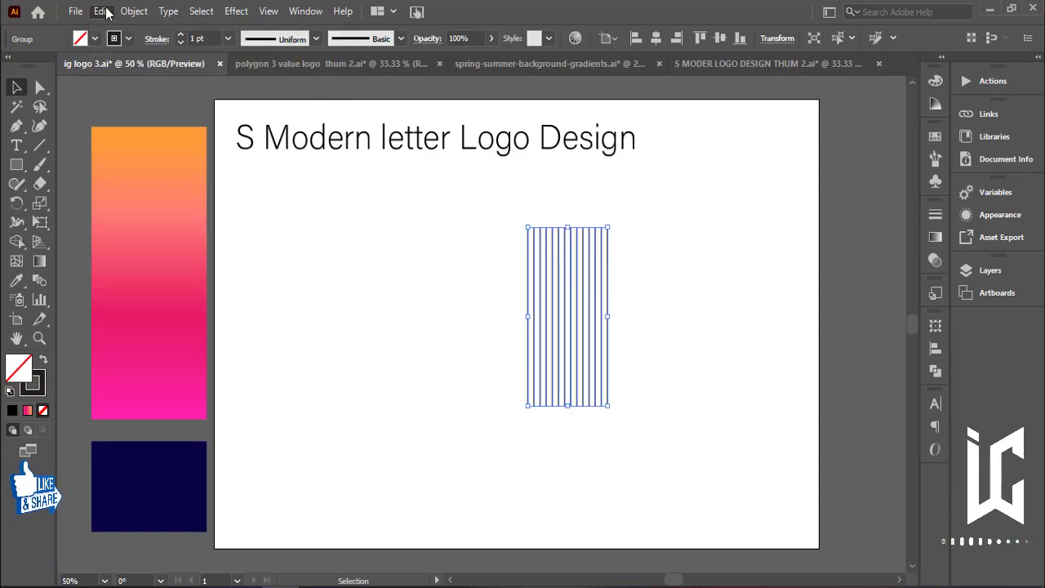
left_click(101, 11)
left_click(143, 159)
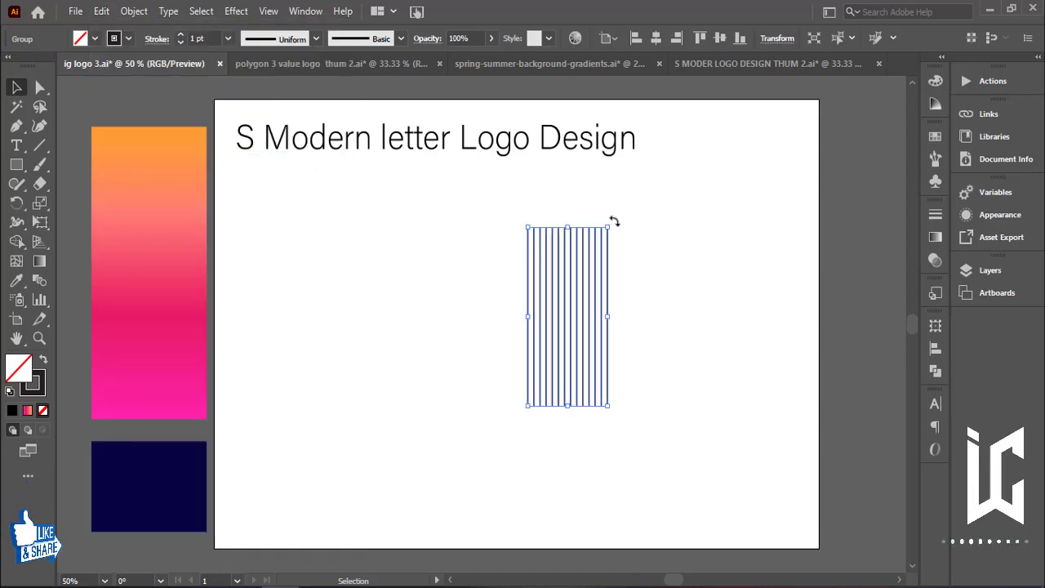
left_click_drag(614, 222, 714, 372)
left_click(725, 279)
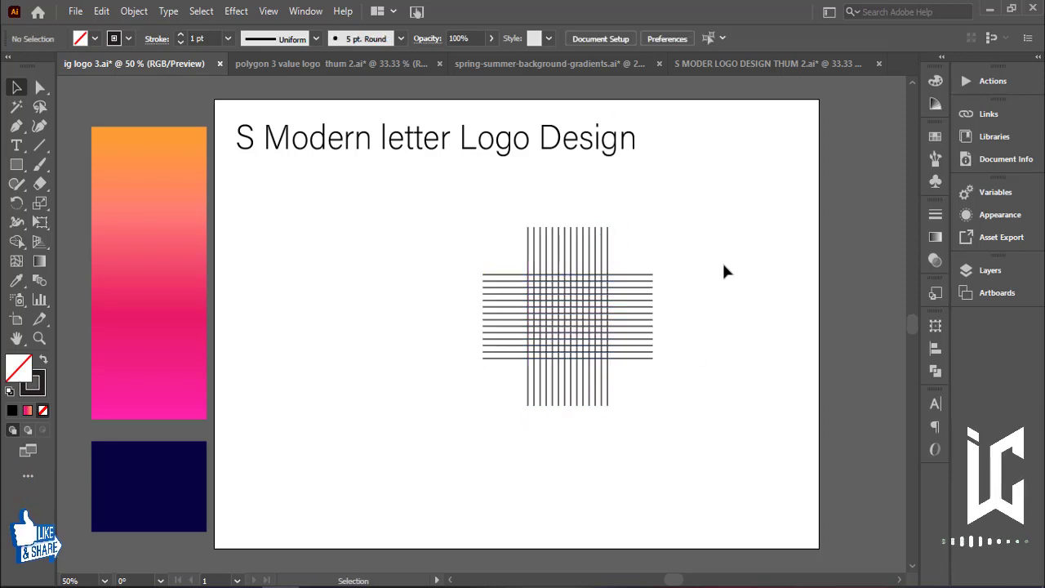
Enlarge the whole grid and set its stroke weight to 0.5 pt.
key("ctrl+a")
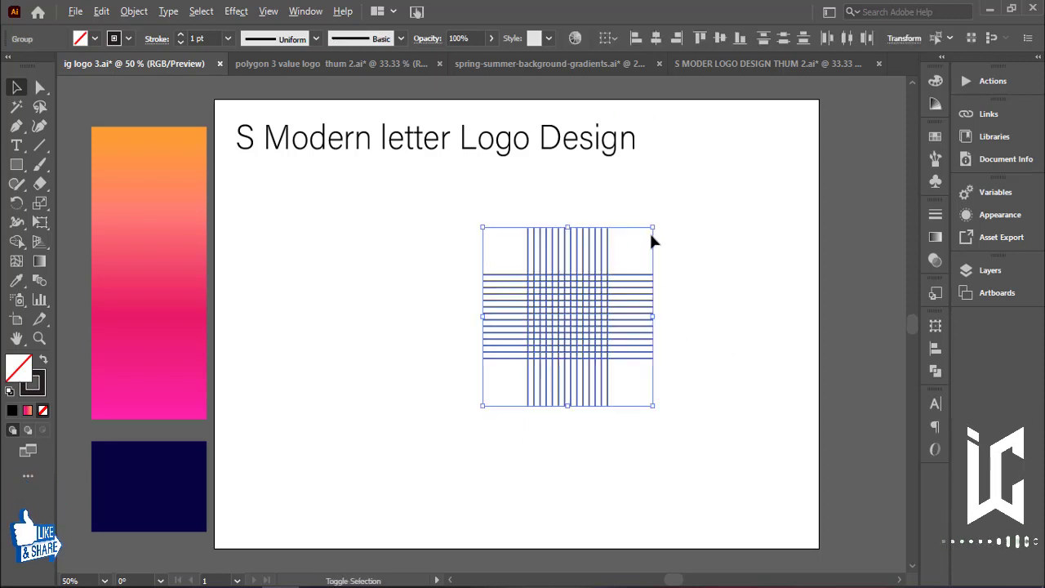
left_click_drag(653, 228, 698, 180)
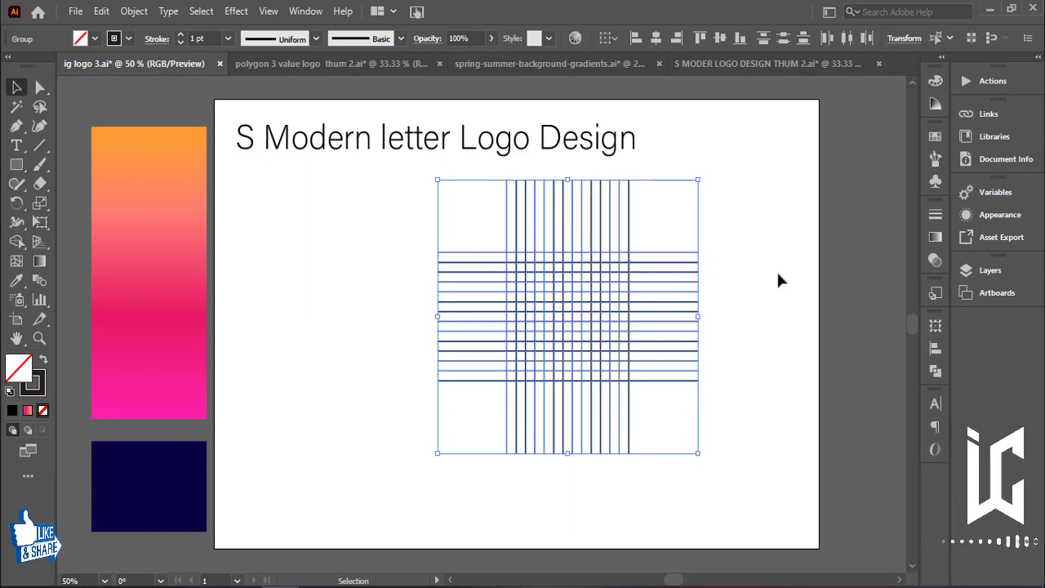
key("ctrl+equal")
key("ctrl+equal")
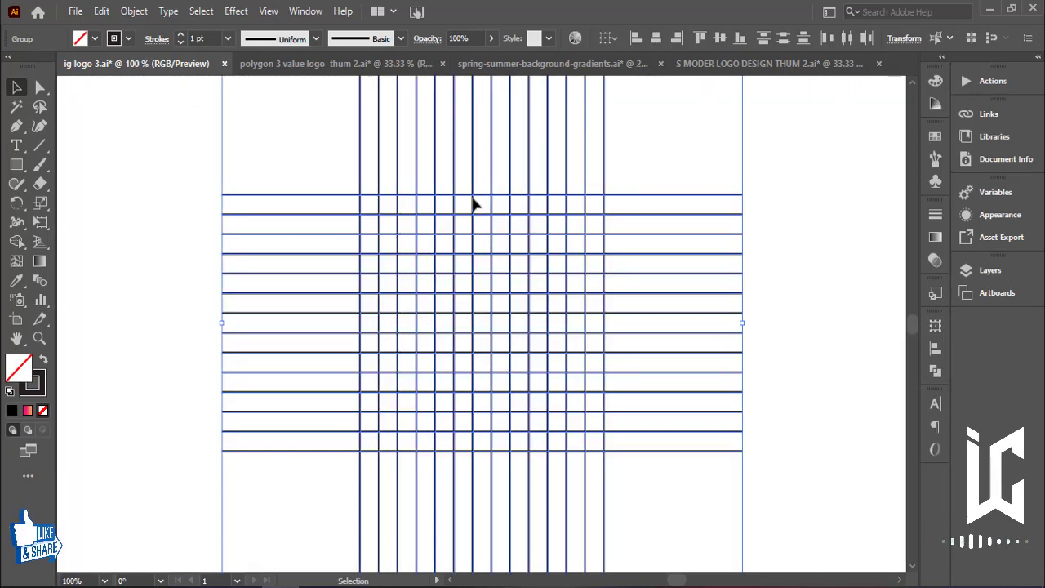
left_click(193, 43)
type("0.5")
key("Return")
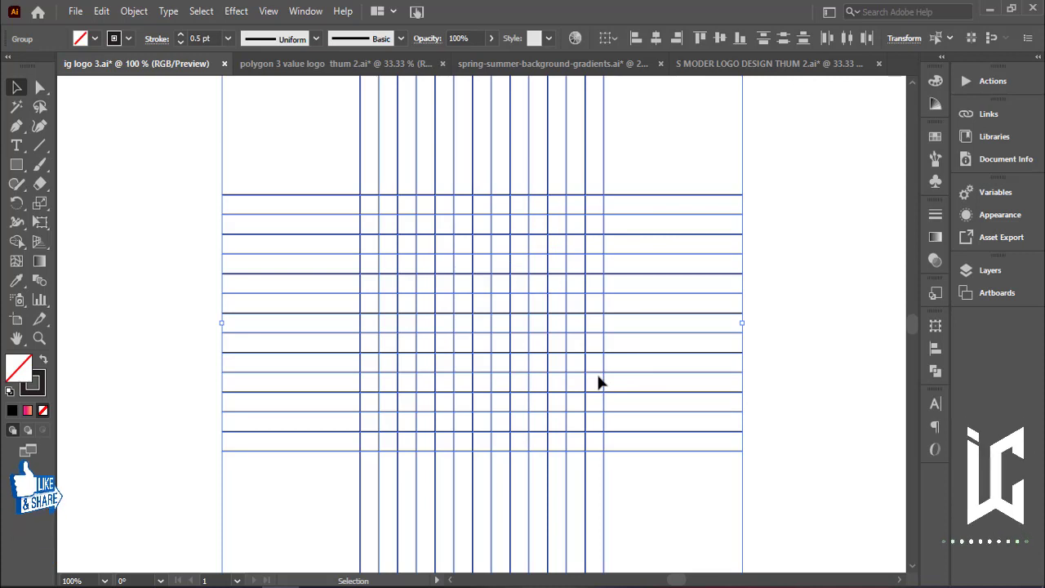
With the Shape Builder tool and a black fill, merge the top row of cells into a horizontal bar.
left_click(15, 242)
left_click(95, 38)
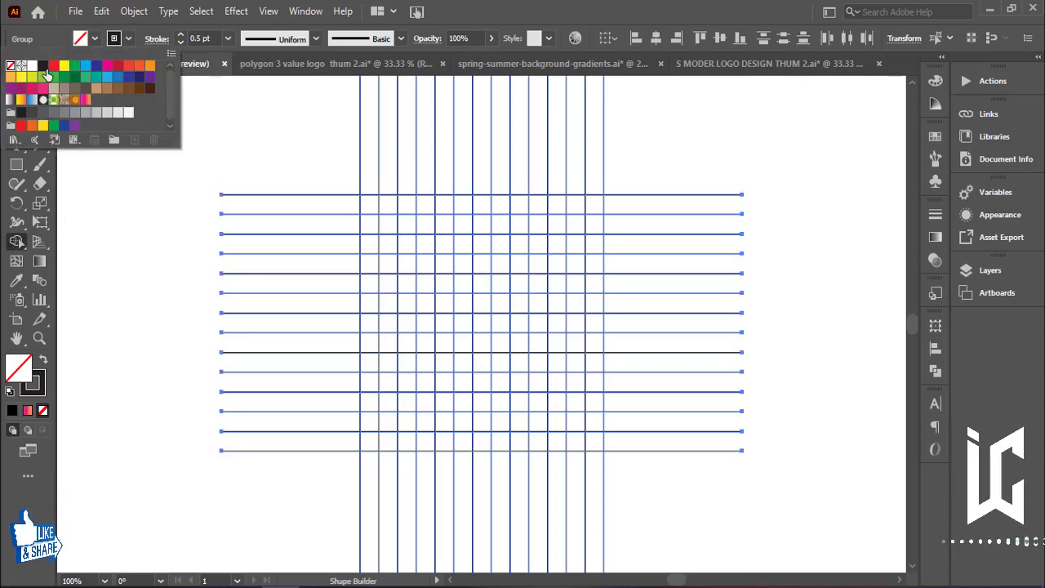
left_click(43, 66)
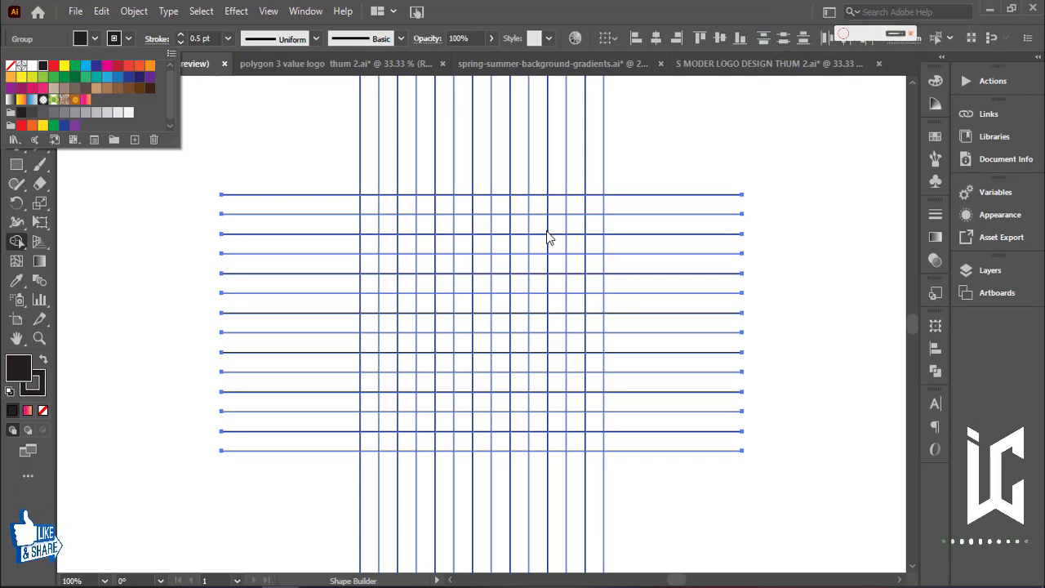
left_click(576, 217)
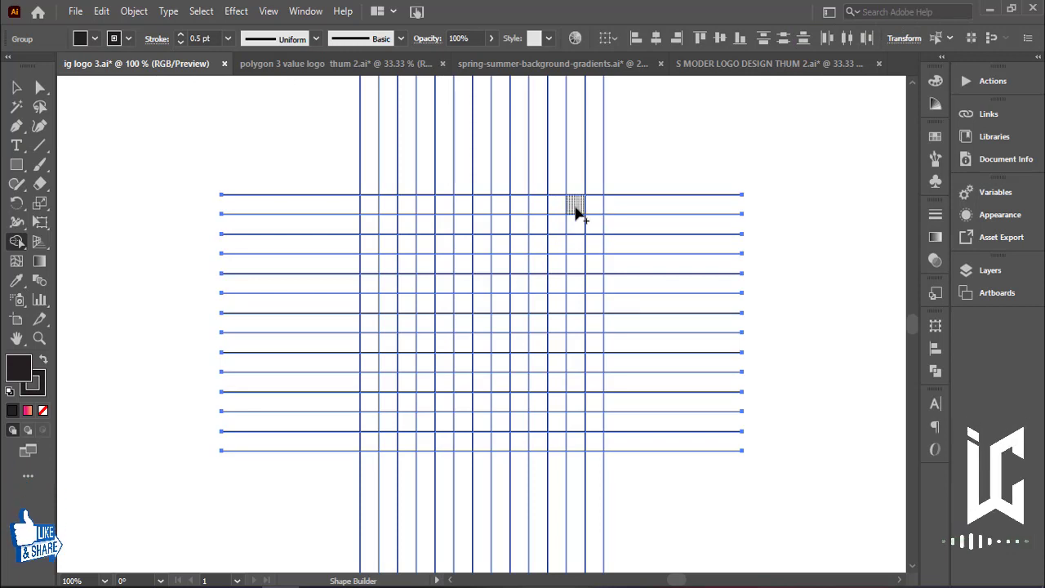
left_click_drag(573, 210, 376, 209)
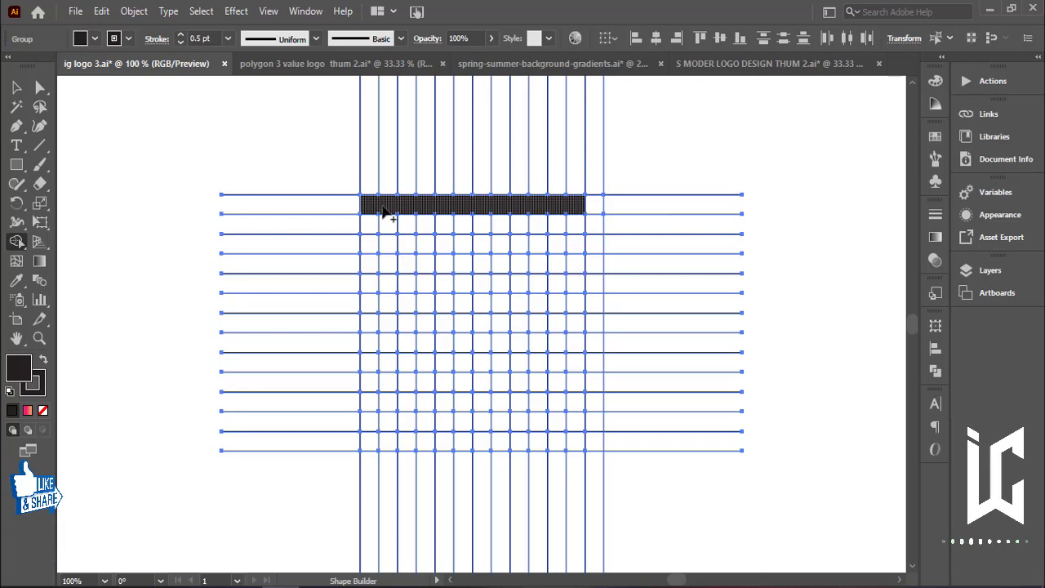
Merge the cells down the left column into a vertical bar joined to the top bar.
left_click_drag(367, 205, 375, 388)
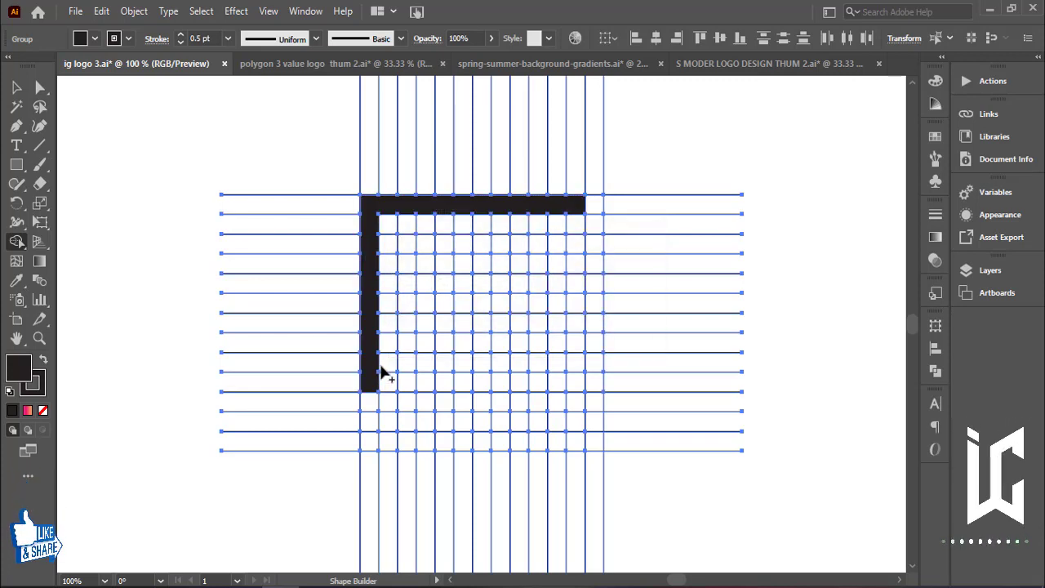
key("ctrl+z")
left_click_drag(374, 222, 371, 376)
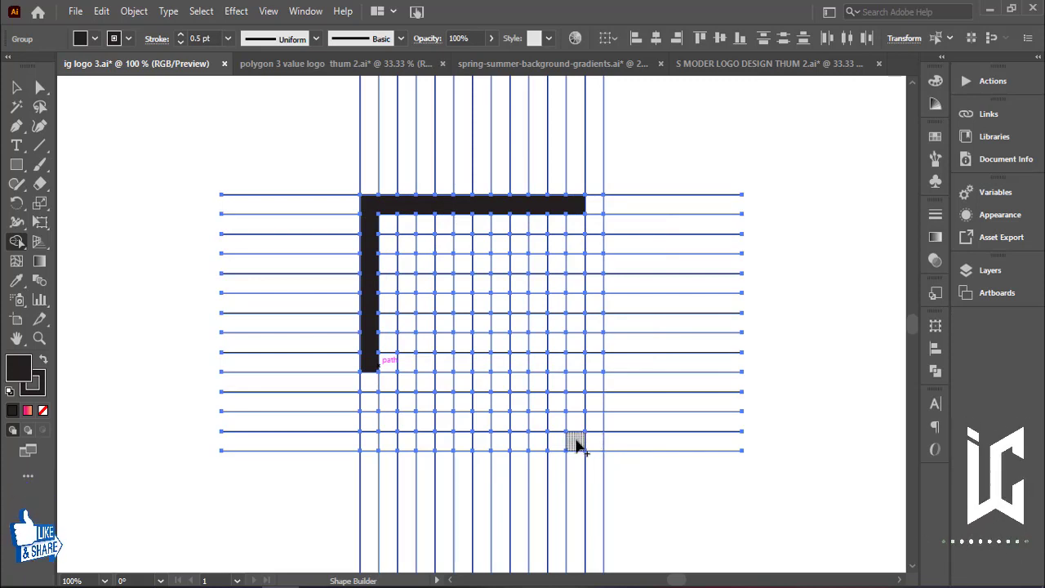
Merge cells along the bottom row and lower right side into the lower hook of the letter.
left_click_drag(594, 444, 394, 447)
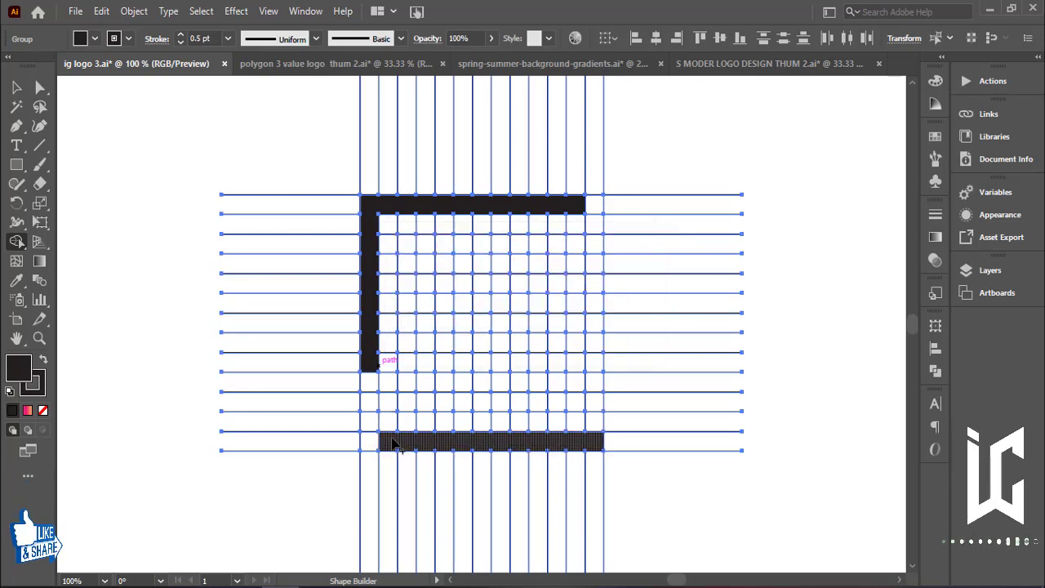
mouse_move(392, 439)
left_mouse_down()
mouse_move(390, 401)
mouse_move(554, 402)
mouse_move(593, 424)
mouse_move(591, 442)
mouse_move(592, 365)
left_mouse_up()
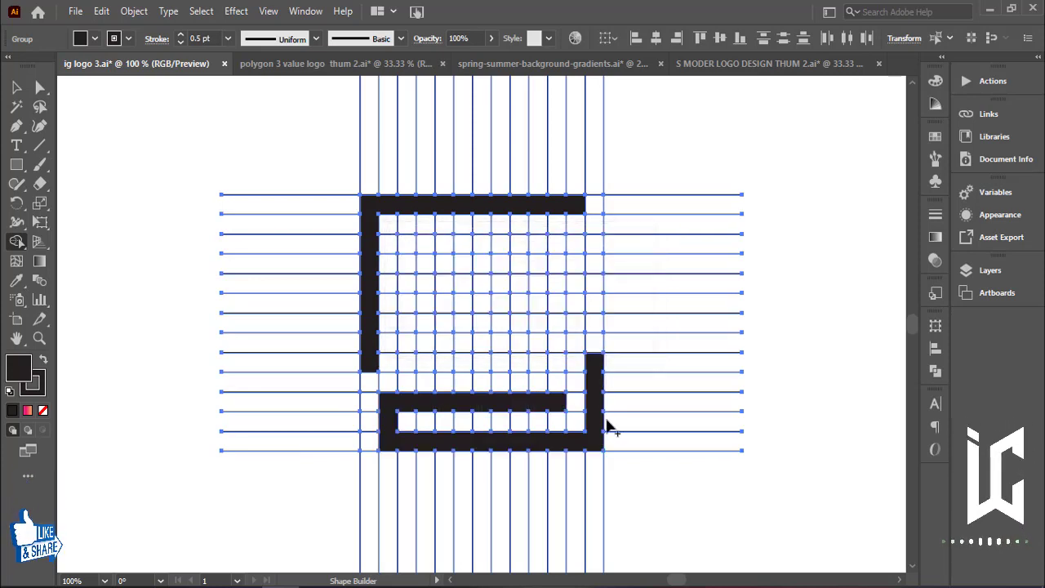
left_click_drag(600, 365, 601, 266)
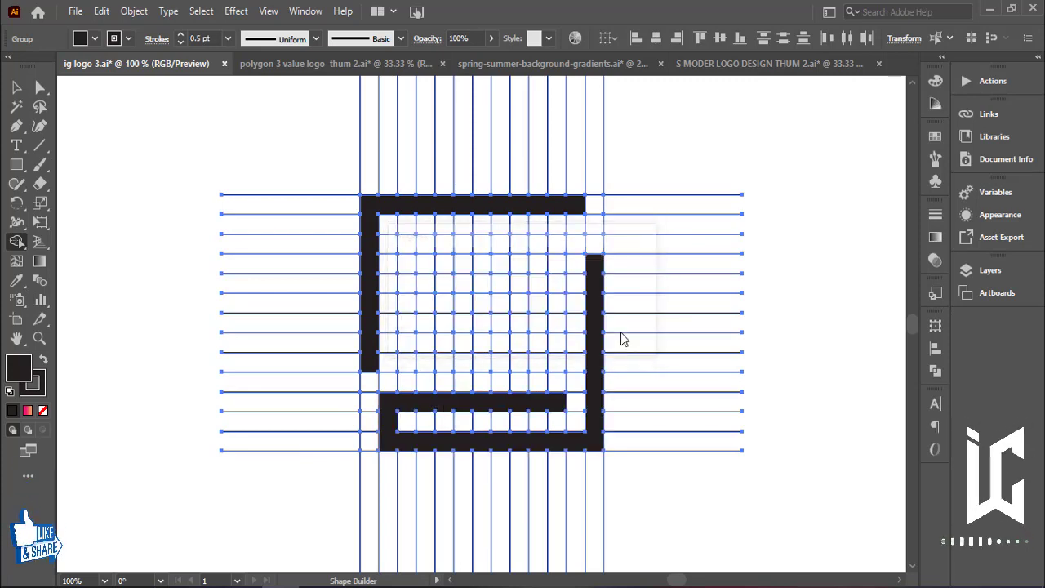
key("ctrl+z")
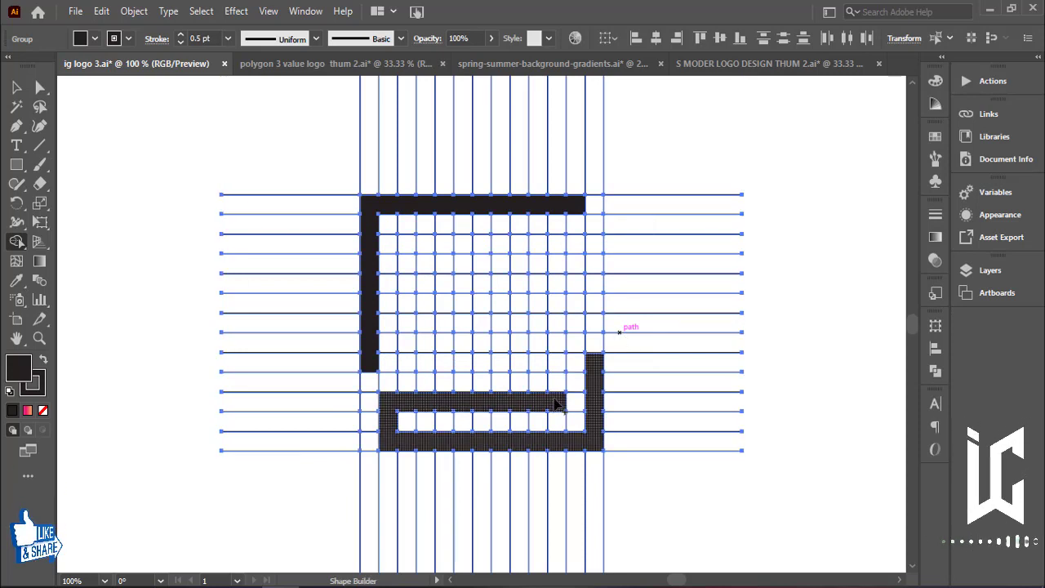
Merge cells into the upper inner hook, running along the second row and down the third column.
mouse_move(577, 219)
left_mouse_down()
mouse_move(576, 247)
mouse_move(424, 255)
left_mouse_up()
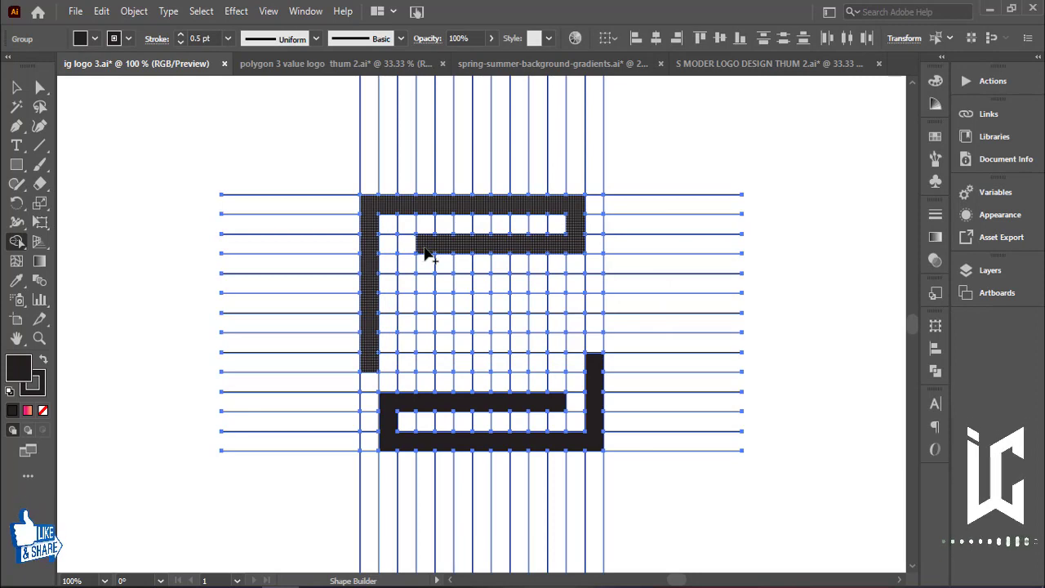
left_click_drag(425, 254, 427, 312)
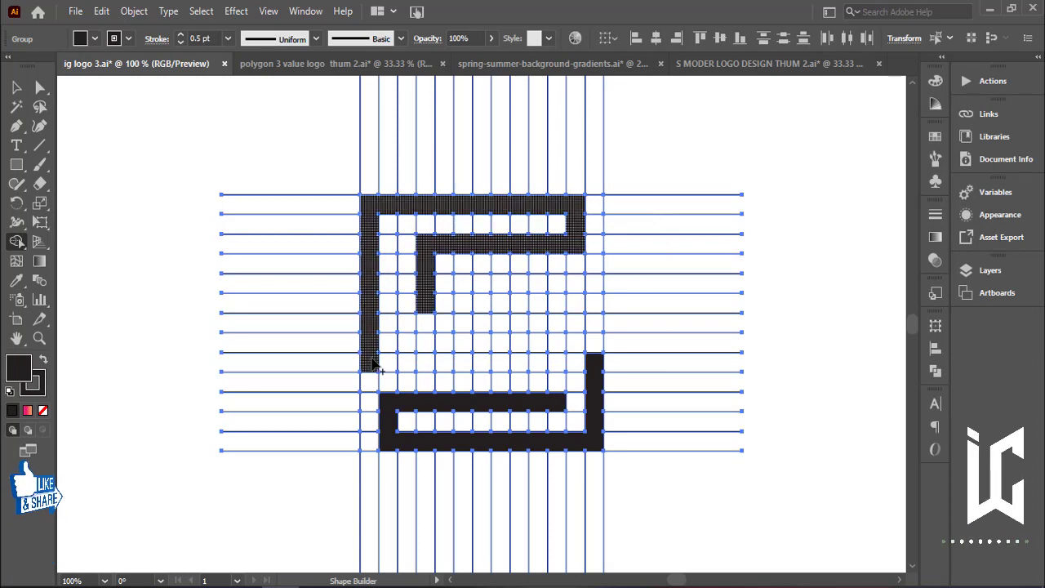
left_click_drag(373, 359, 550, 367)
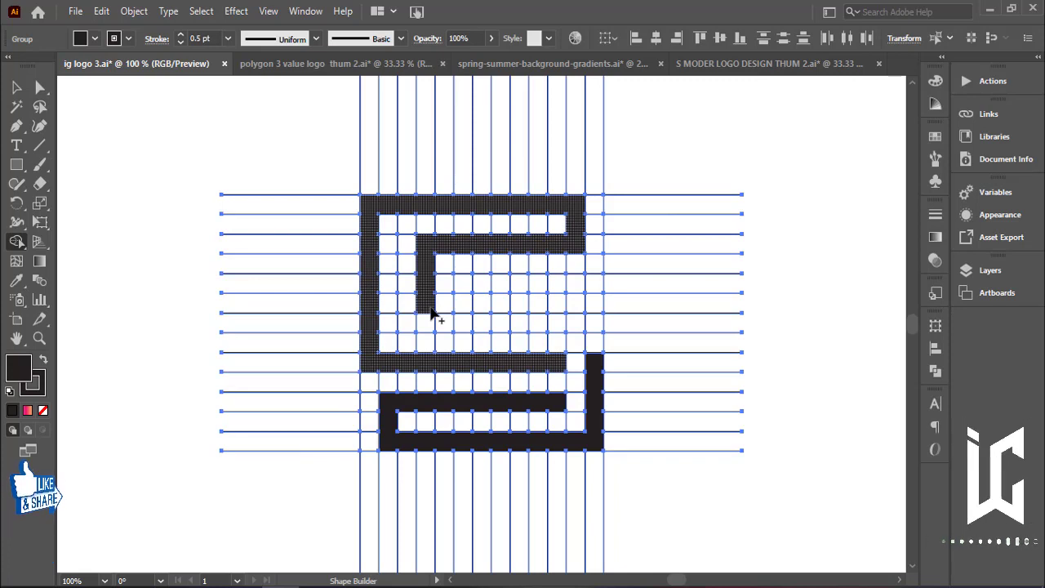
key("ctrl")
key("ctrl+z")
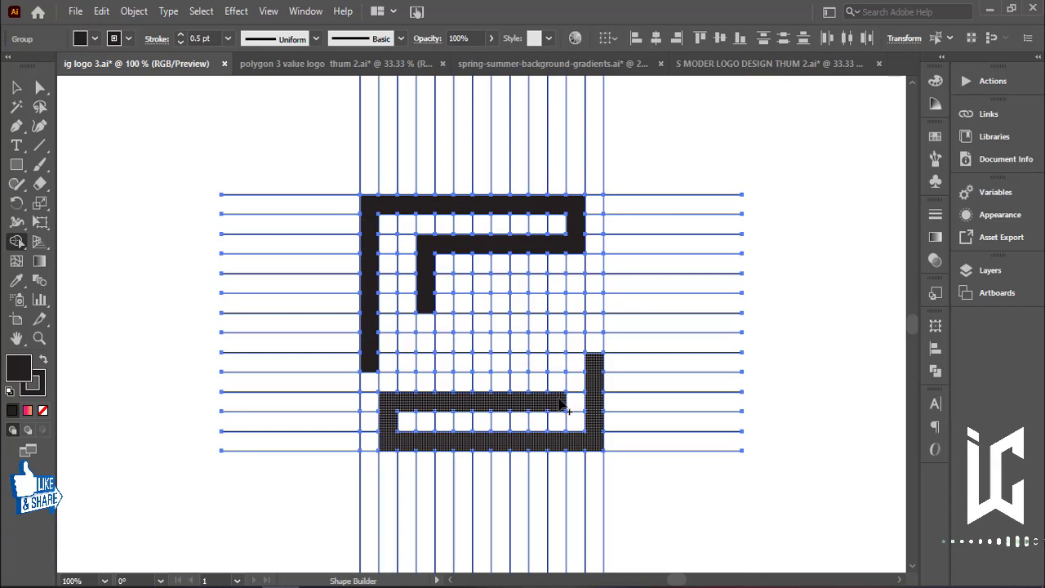
Merge the remaining middle cells to connect the upper and lower hooks into an S shape.
left_click_drag(569, 410, 559, 360)
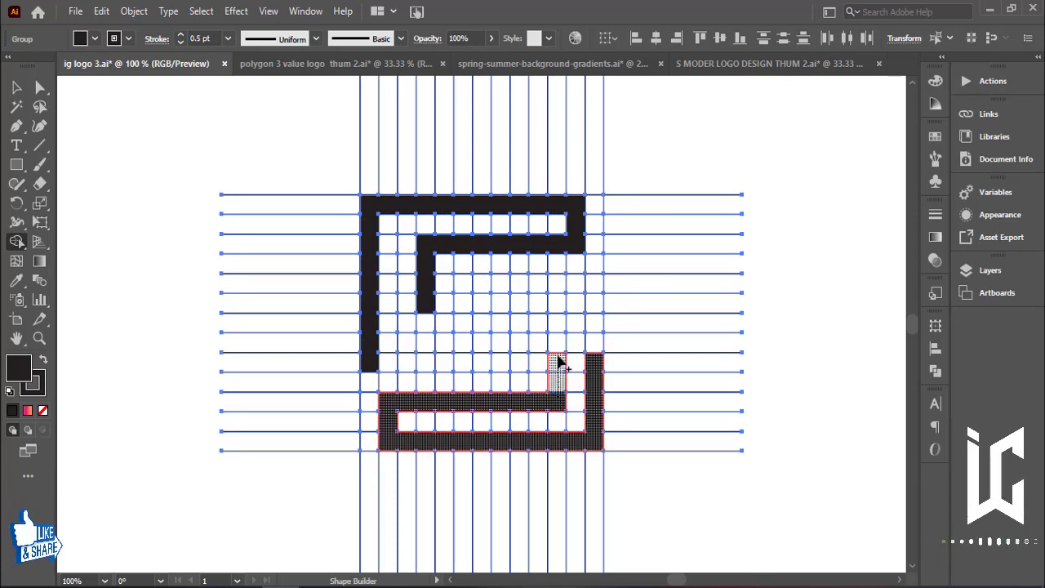
mouse_move(559, 359)
left_mouse_down()
mouse_move(595, 327)
mouse_move(596, 286)
mouse_move(470, 291)
left_mouse_up()
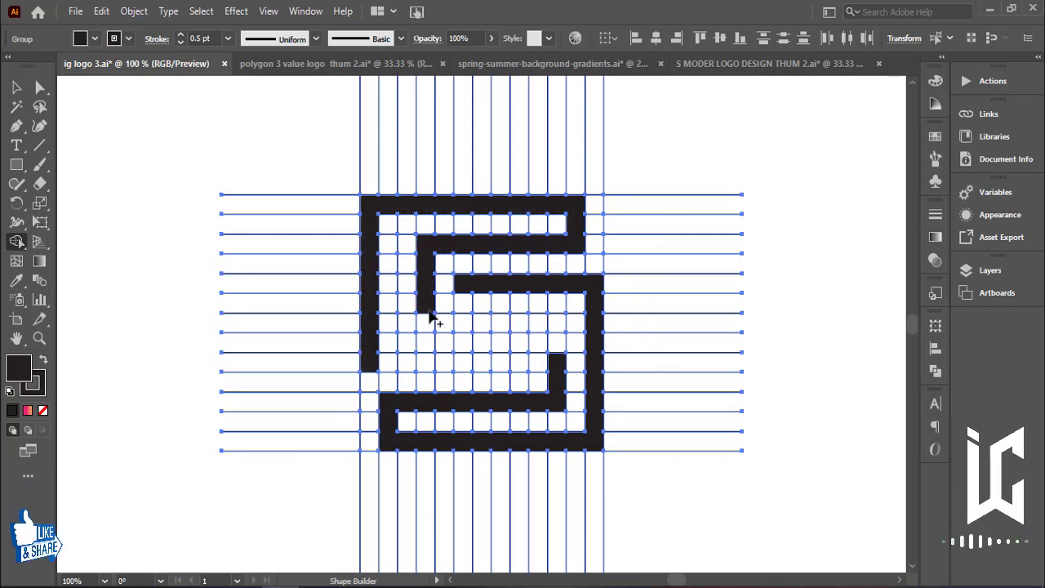
mouse_move(432, 325)
left_mouse_down()
mouse_move(551, 325)
mouse_move(558, 366)
left_mouse_up()
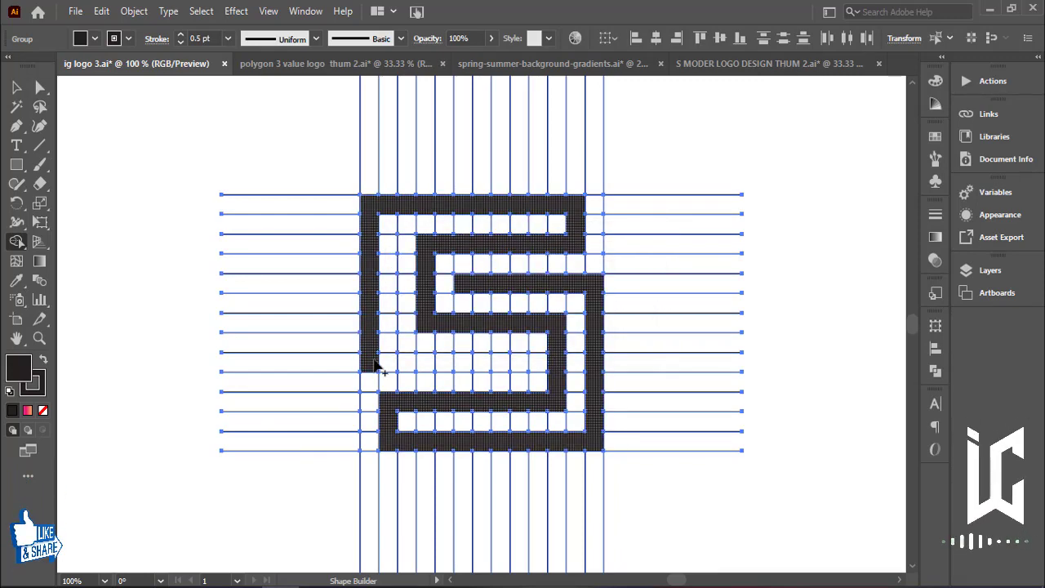
left_click_drag(382, 366, 521, 369)
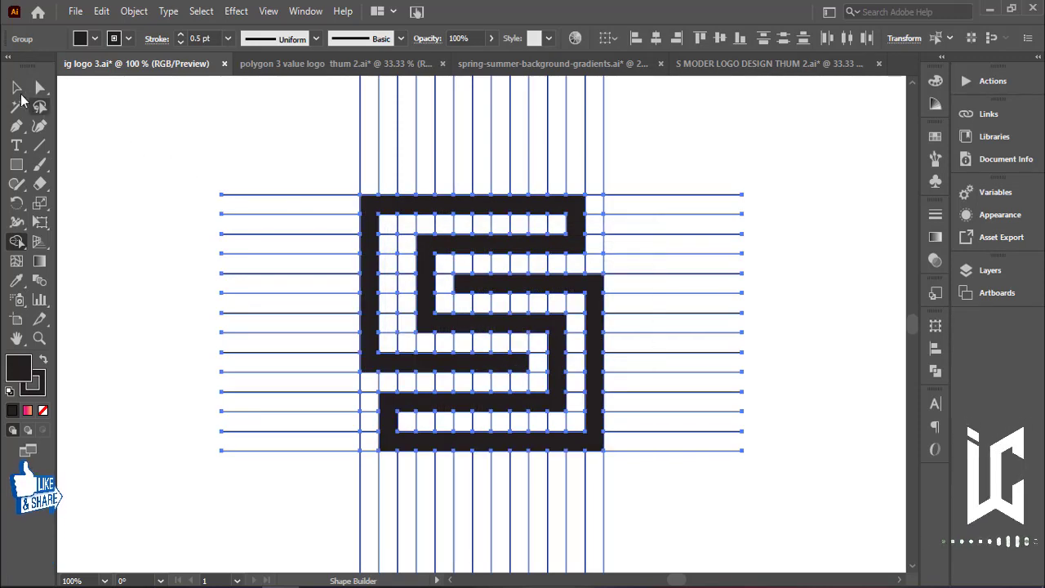
Deselect everything, then select the grid of guide lines around the logo and ungroup it.
left_click(17, 88)
left_click(155, 152)
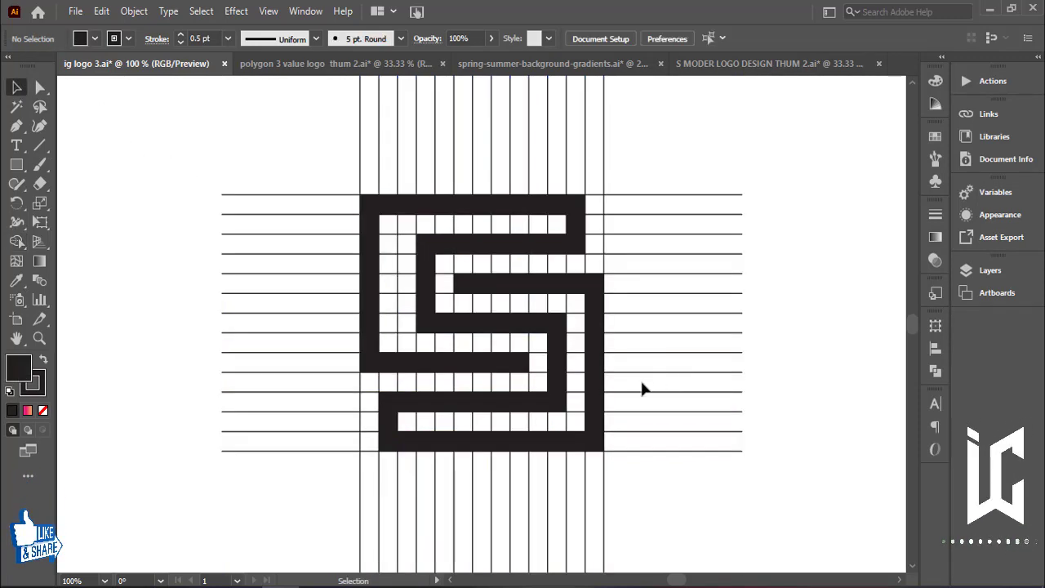
left_click_drag(618, 406, 775, 420)
right_click(703, 303)
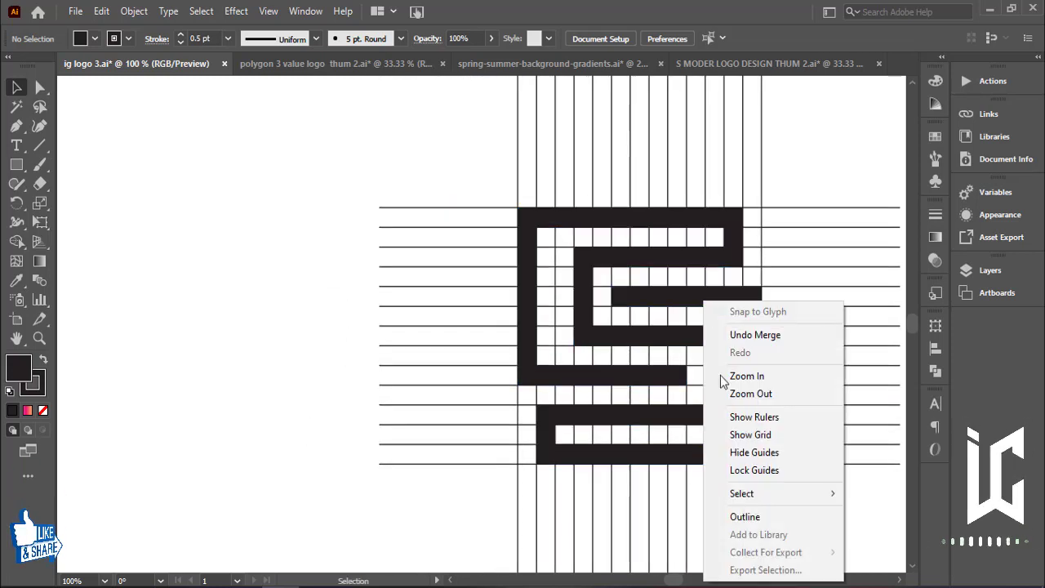
left_click(635, 236)
left_click(639, 258)
right_click(637, 257)
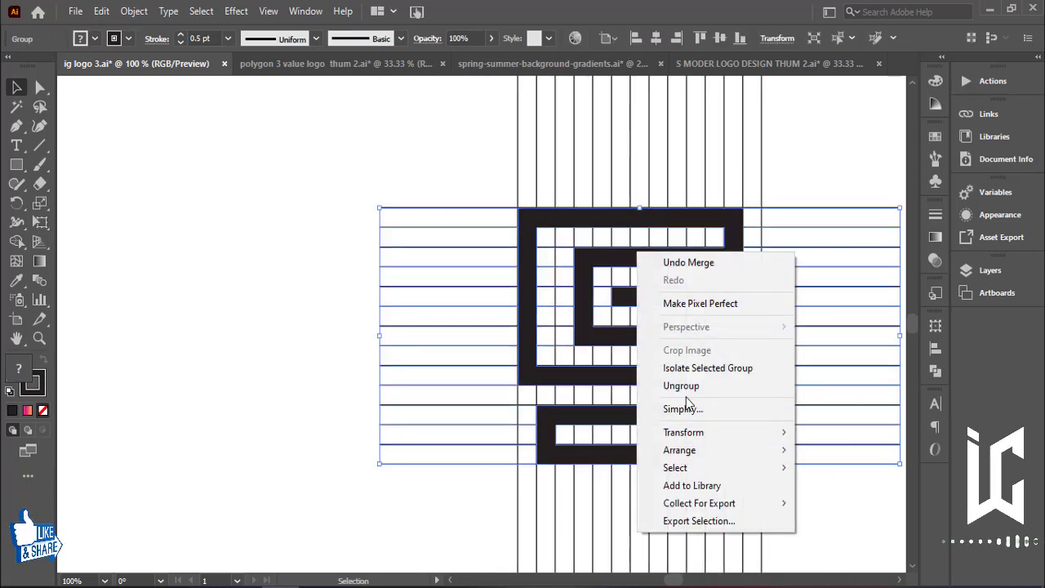
left_click(656, 384)
Select all the leftover horizontal and vertical grid lines and delete them, leaving only the S shape.
left_click(678, 222)
left_click_drag(678, 222, 225, 206)
left_click(490, 196)
scroll(923, 484, "right", 2)
left_click_drag(922, 478, 839, 442)
key("Delete")
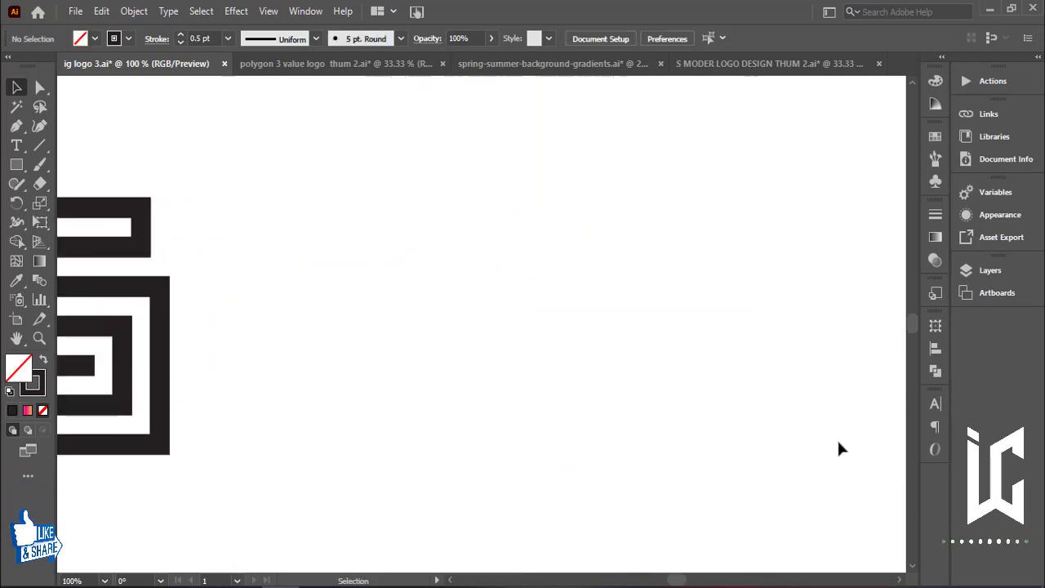
Move the S logo to the centre of the artboard below the title.
key("ctrl+minus")
key("ctrl+minus")
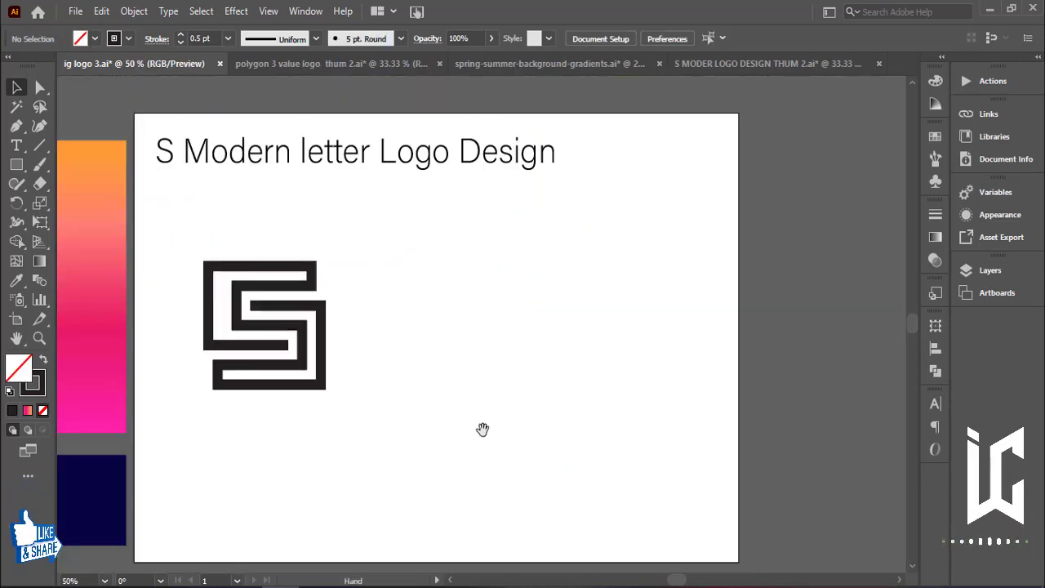
left_click_drag(484, 427, 548, 422)
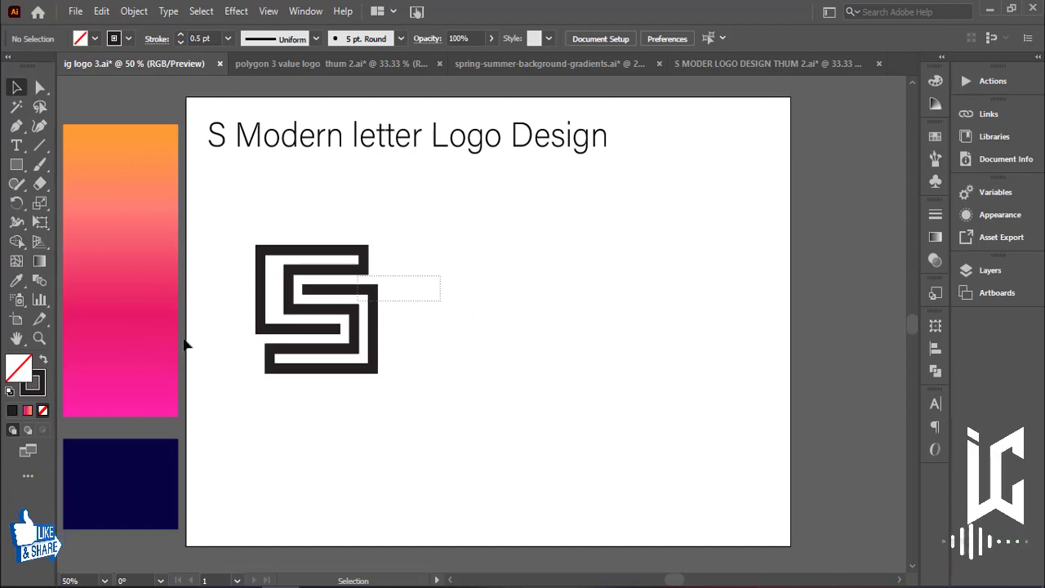
left_click_drag(343, 333, 520, 357)
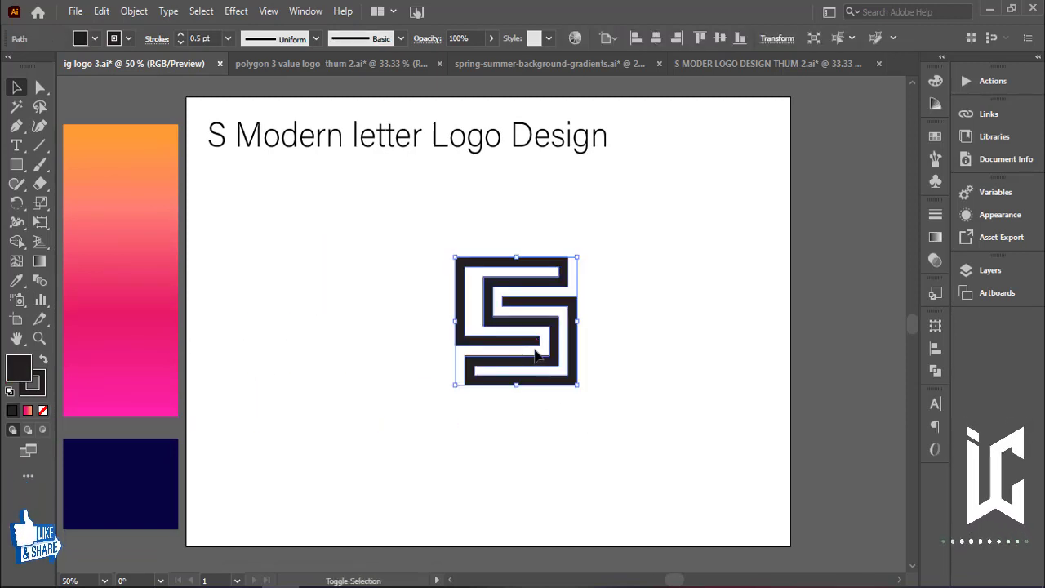
Scale the S logo up proportionally from its top-right corner.
left_click_drag(577, 257, 642, 188)
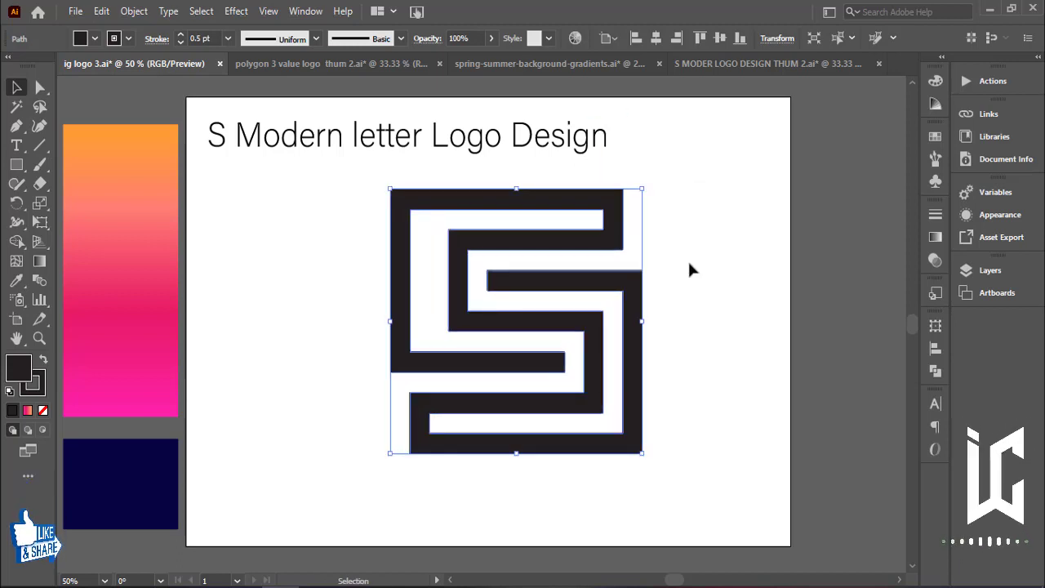
left_click(650, 286)
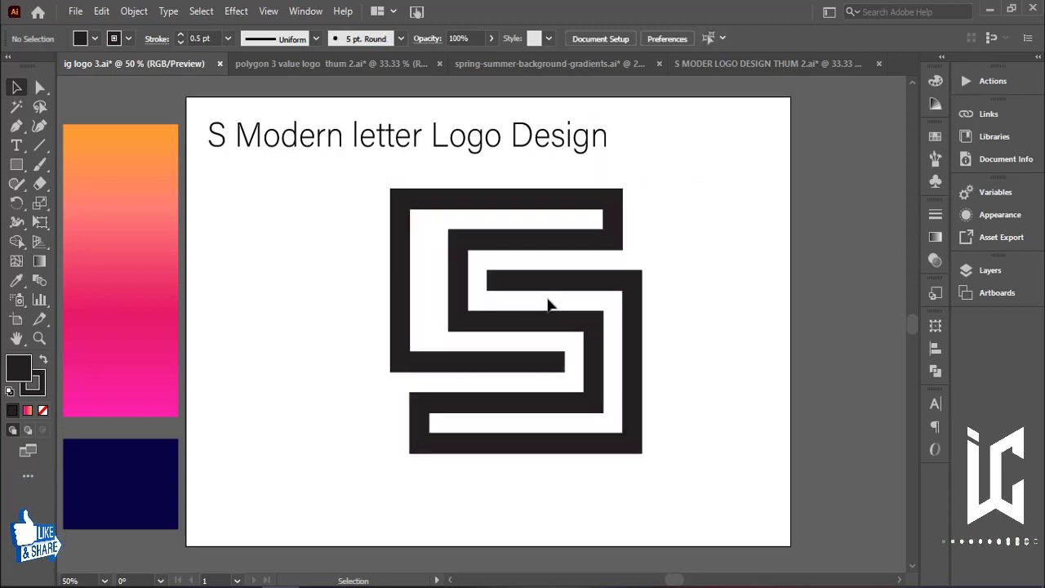
Set the logo's stroke weight to 12 pt.
left_click(545, 324)
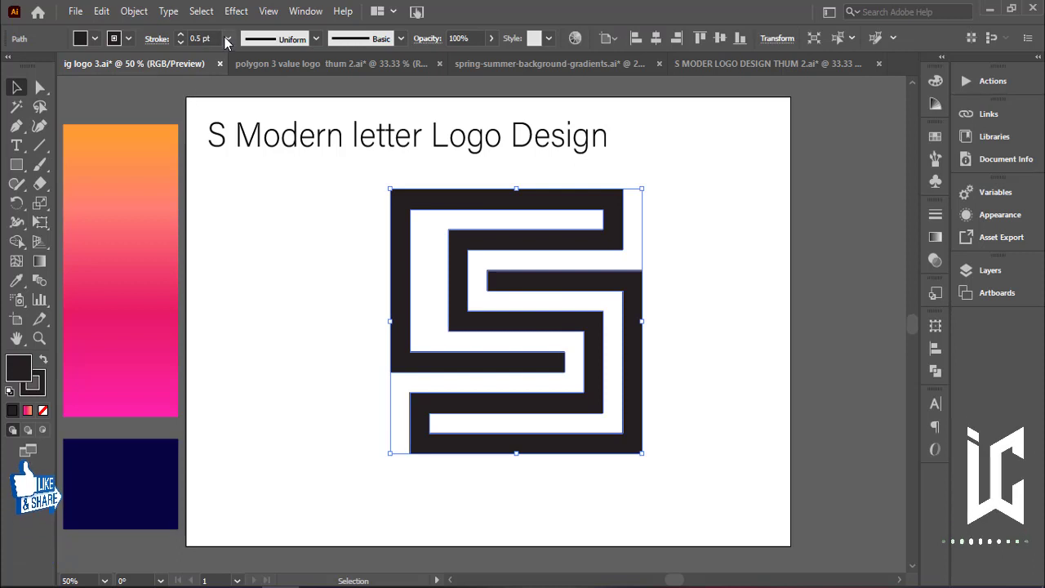
left_click_drag(214, 39, 146, 47)
key("Up")
key("Up")
key("Up")
key("Up")
key("Up")
key("Up")
key("Up")
key("Up")
key("Up")
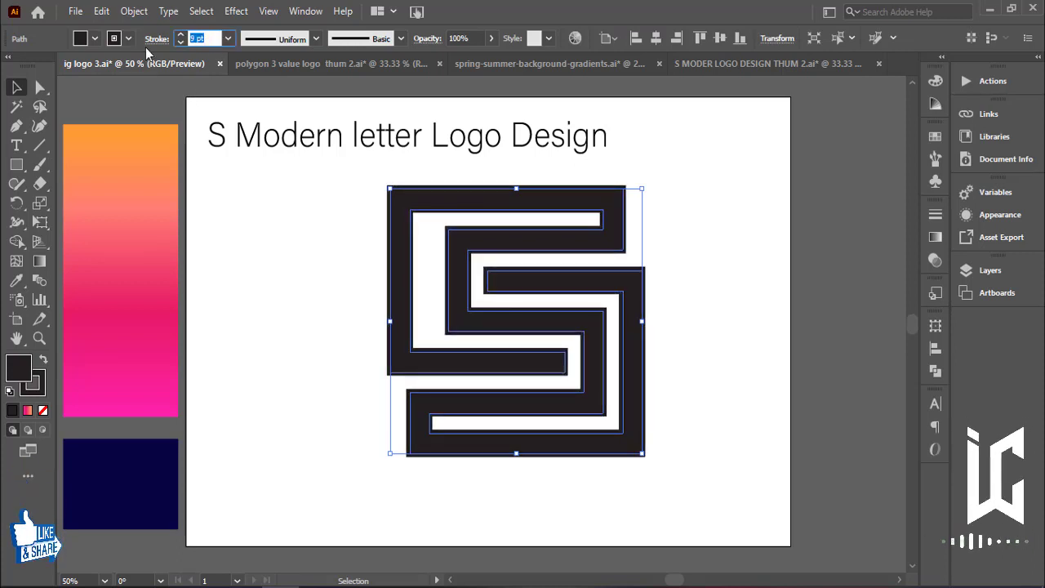
key("Up")
key("Up")
key("Up")
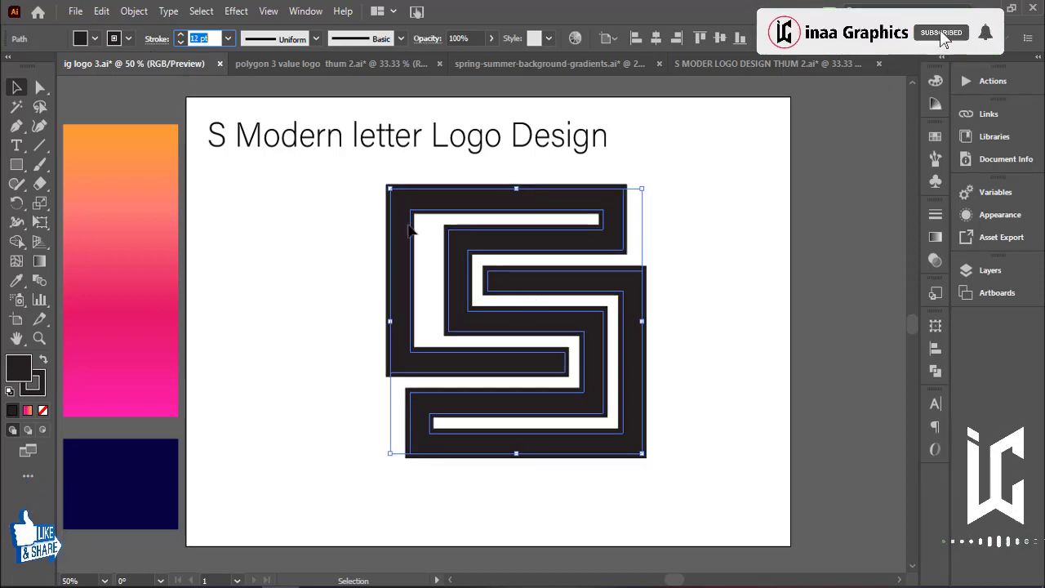
Expand the logo's fill and stroke into shapes.
left_click(133, 11)
left_click(186, 196)
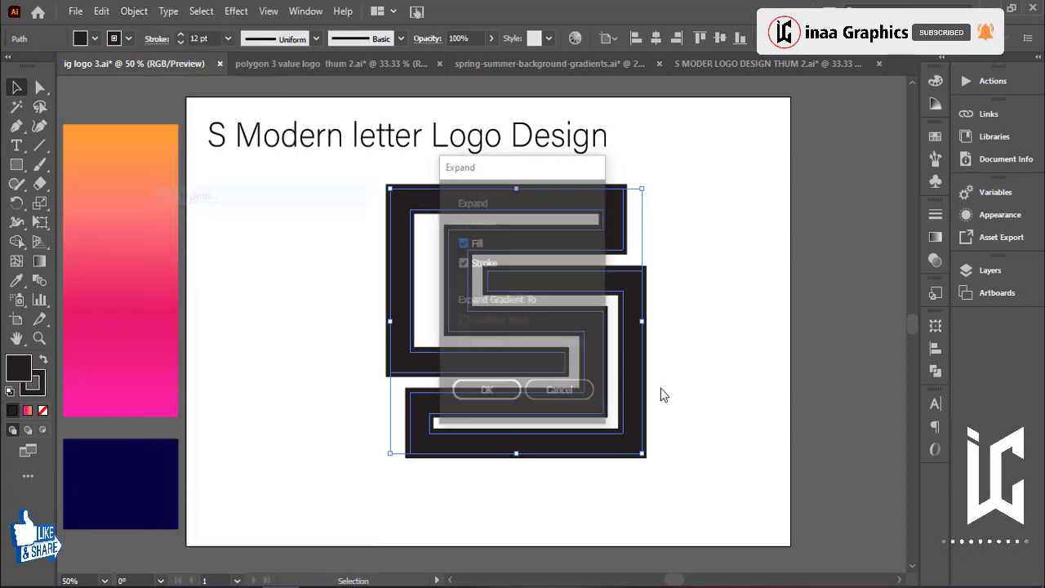
left_click(489, 389)
Unite all the expanded pieces into a single shape with Pathfinder.
left_click(935, 370)
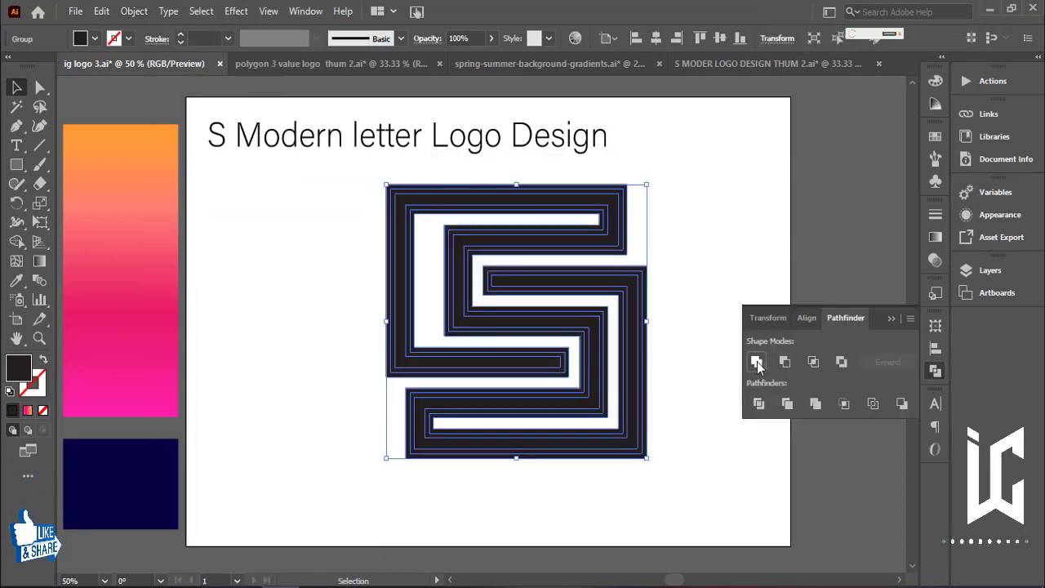
left_click(757, 362)
mouse_move(618, 299)
left_mouse_down()
mouse_move(604, 310)
mouse_move(609, 325)
mouse_move(631, 325)
left_mouse_up()
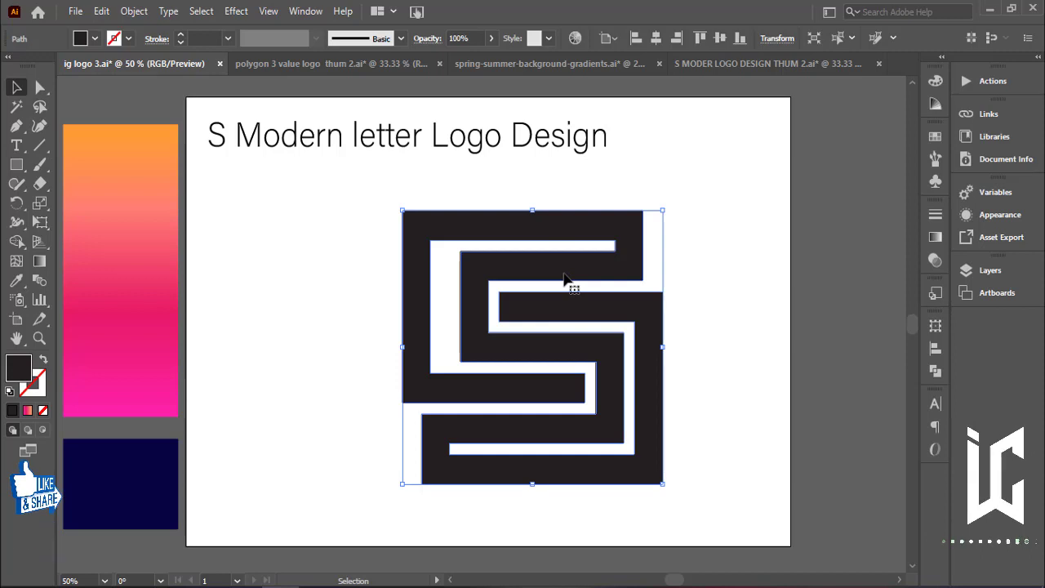
Round the corners of the upper middle bend of the S into a curve of about 34 pt radius.
key("a")
key("ctrl+plus")
key("v")
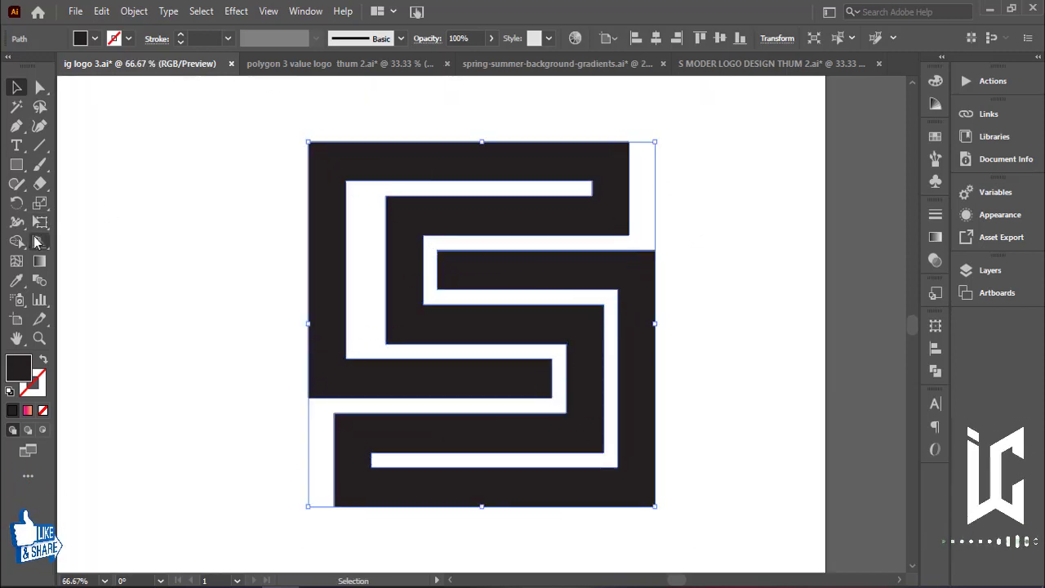
left_click(39, 88)
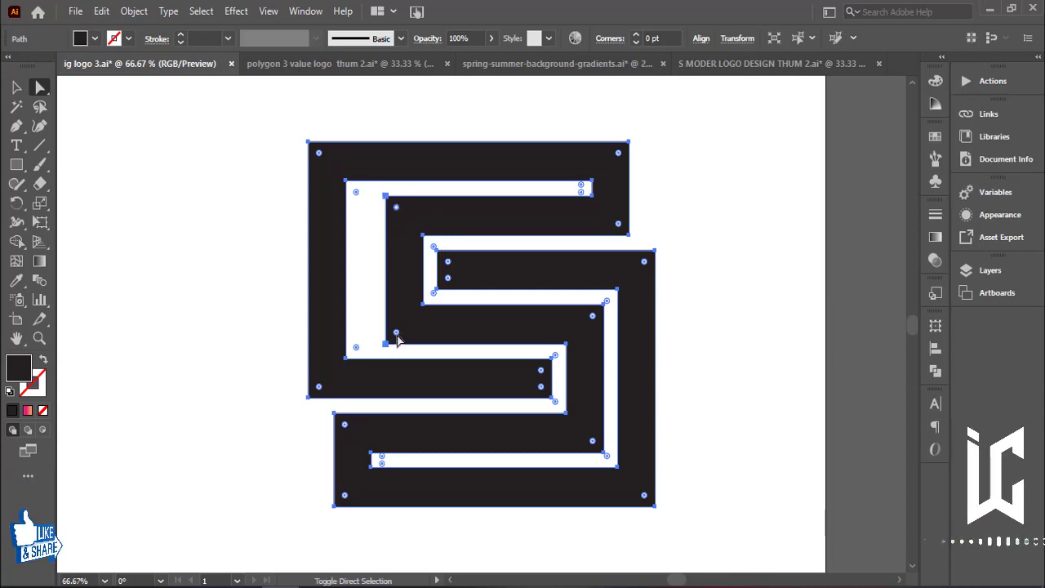
left_click_drag(406, 335, 578, 324)
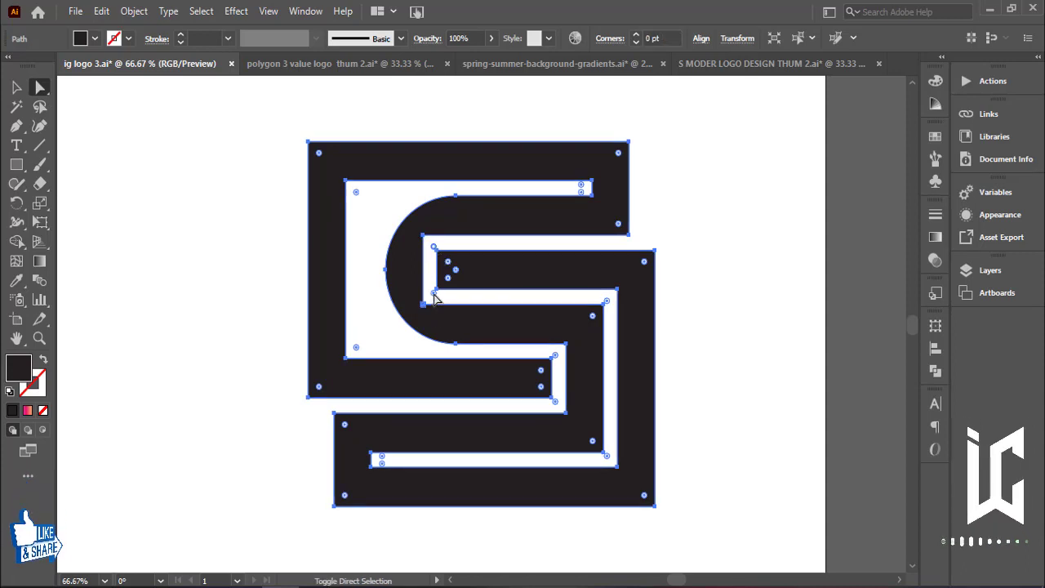
left_click_drag(435, 299, 571, 299)
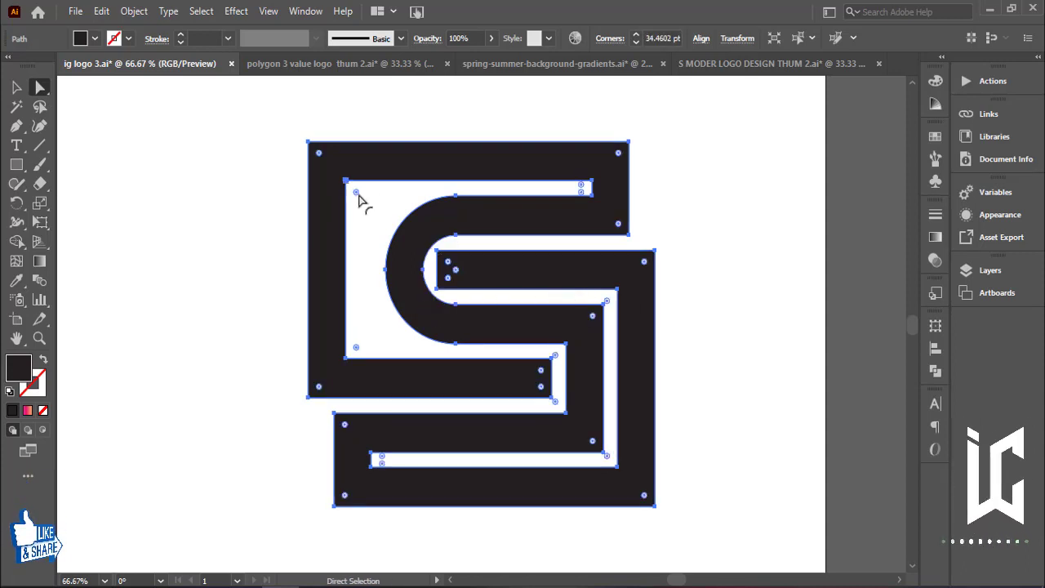
Round the upper-left counter corners to about 88 pt and the outer left corners to about 127 pt.
left_click(357, 348, "shift")
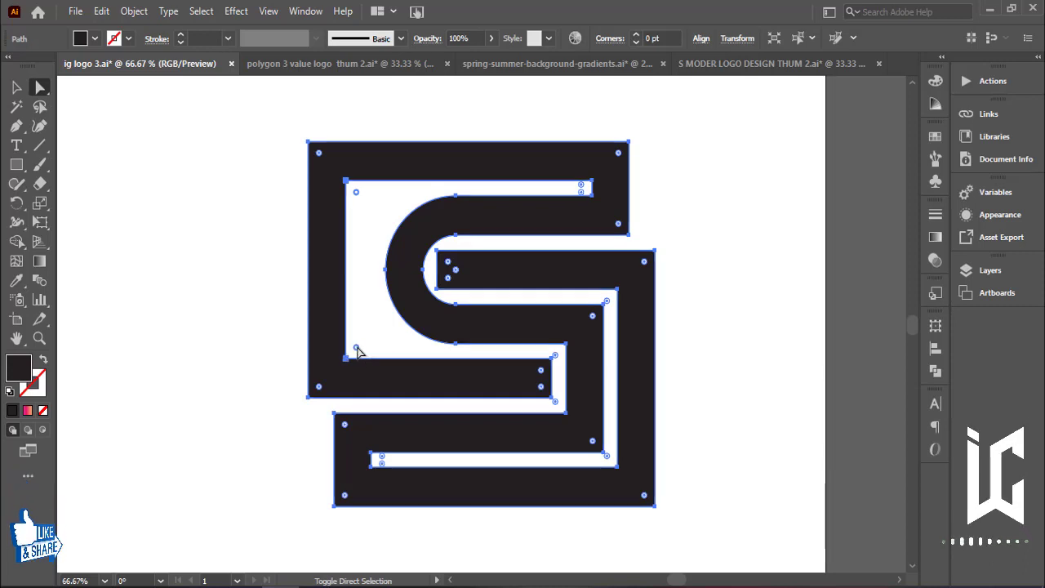
left_click_drag(357, 348, 485, 293)
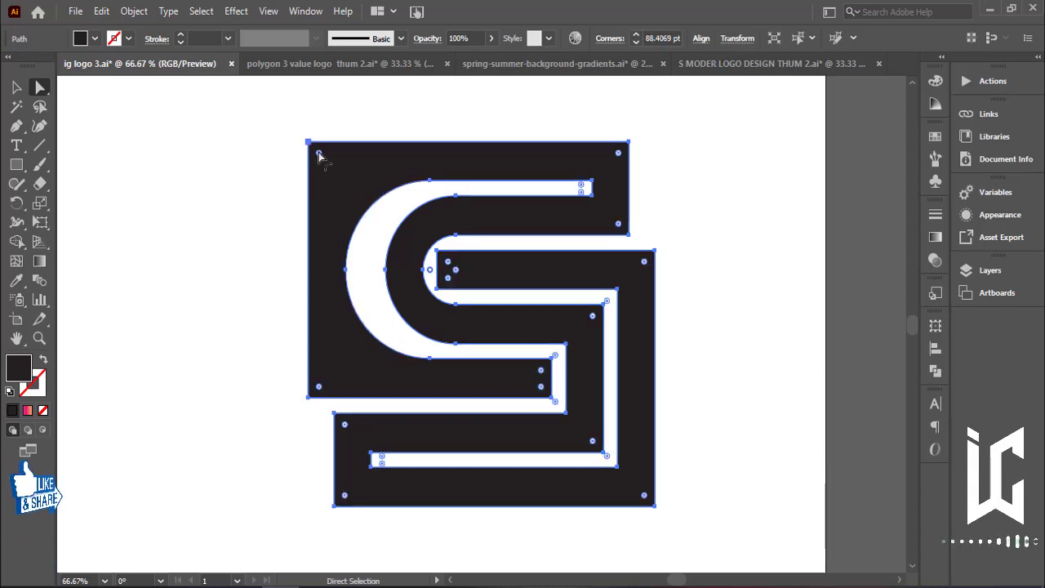
left_click(318, 387, "shift")
left_click_drag(320, 388, 557, 368)
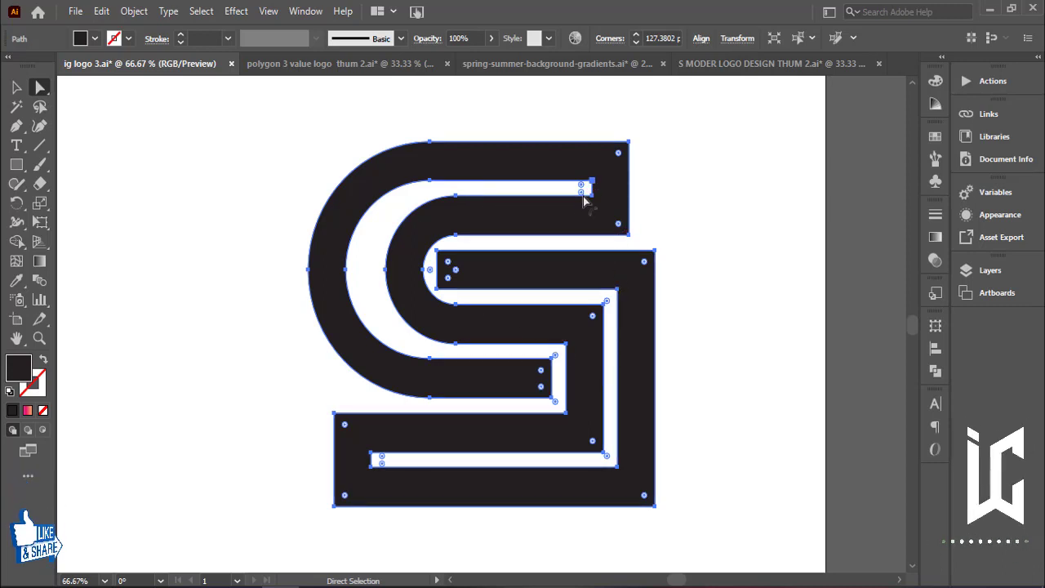
Round the inner and outer corners of the top-right stroke end to about 46 pt.
left_click_drag(584, 188, 481, 191)
left_click_drag(620, 227, 503, 229)
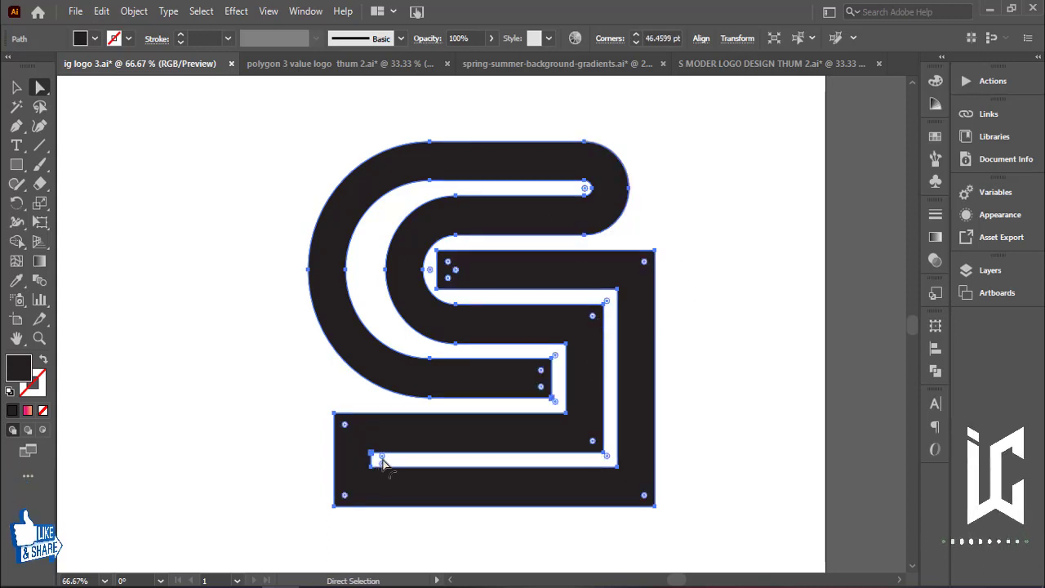
Round the inner and outer corners of the bottom-left stroke end to about 46 pt.
left_click_drag(379, 460, 529, 467)
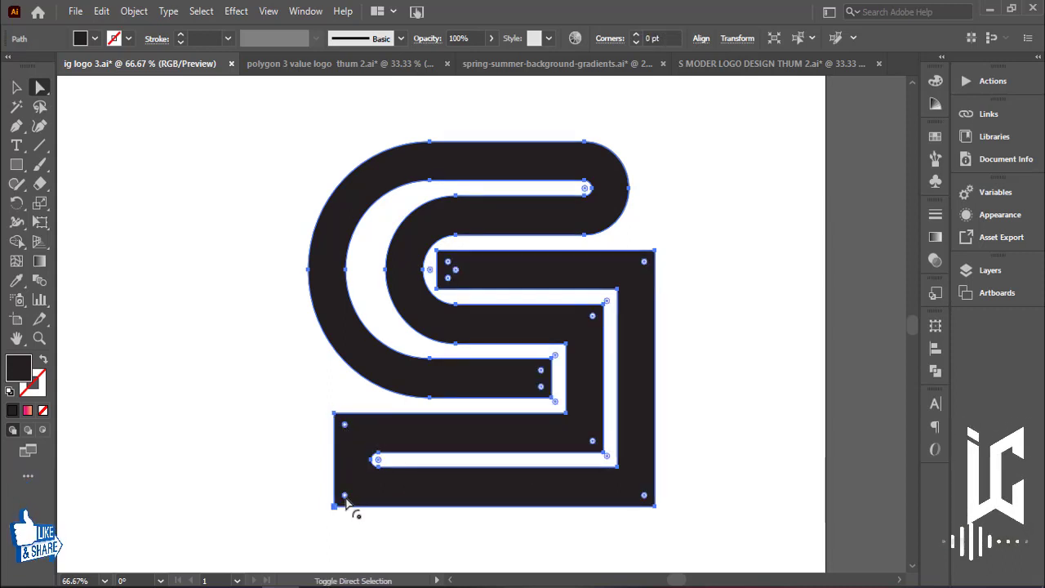
left_click_drag(345, 496, 560, 484)
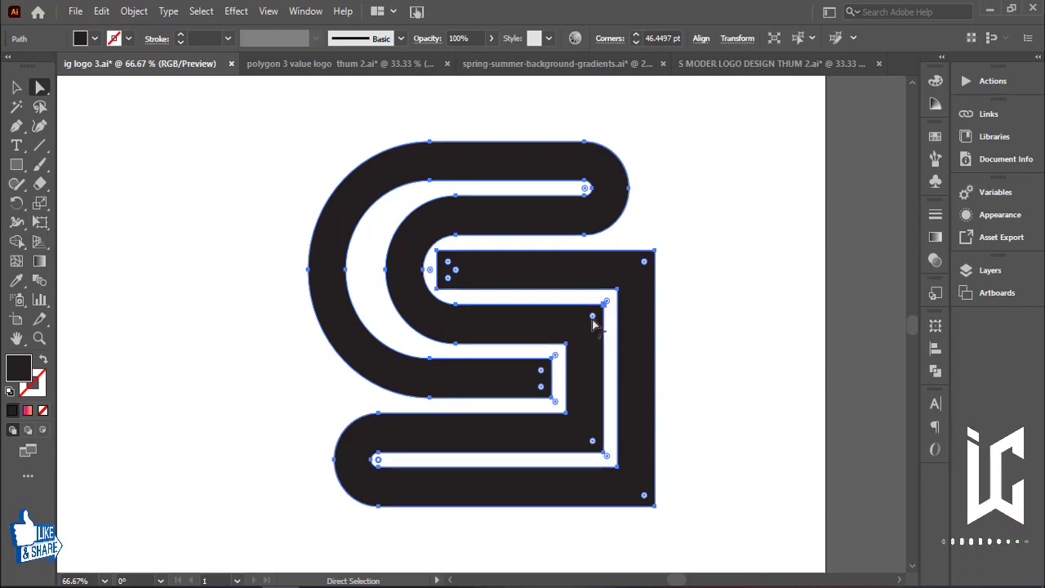
Round the corners of the lower middle bend on the right side, with the inner tip at about 19 pt.
left_click(592, 316)
left_click(593, 441, "shift")
left_click_drag(592, 444, 458, 437)
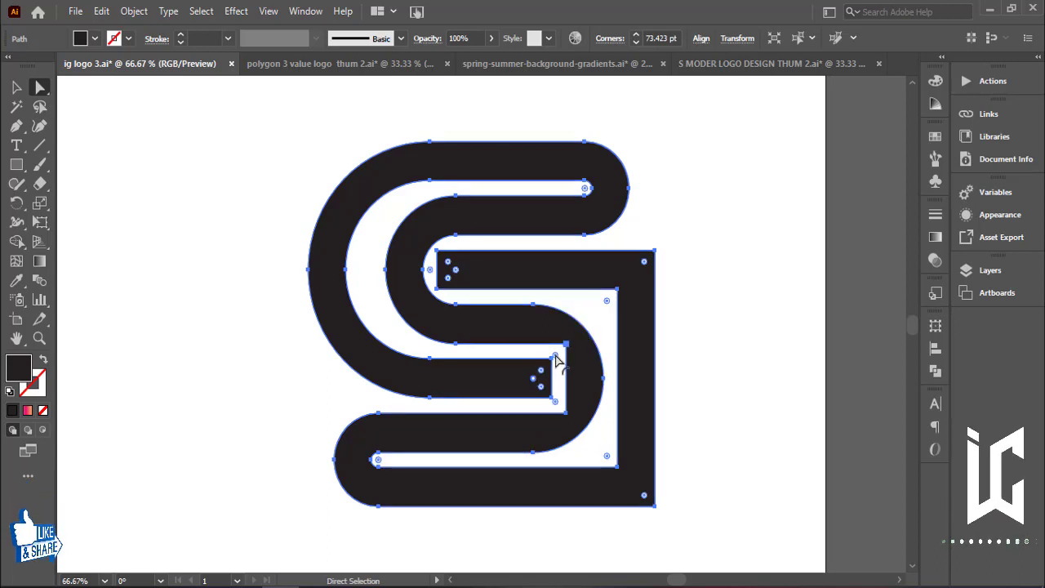
left_click_drag(561, 410, 474, 380)
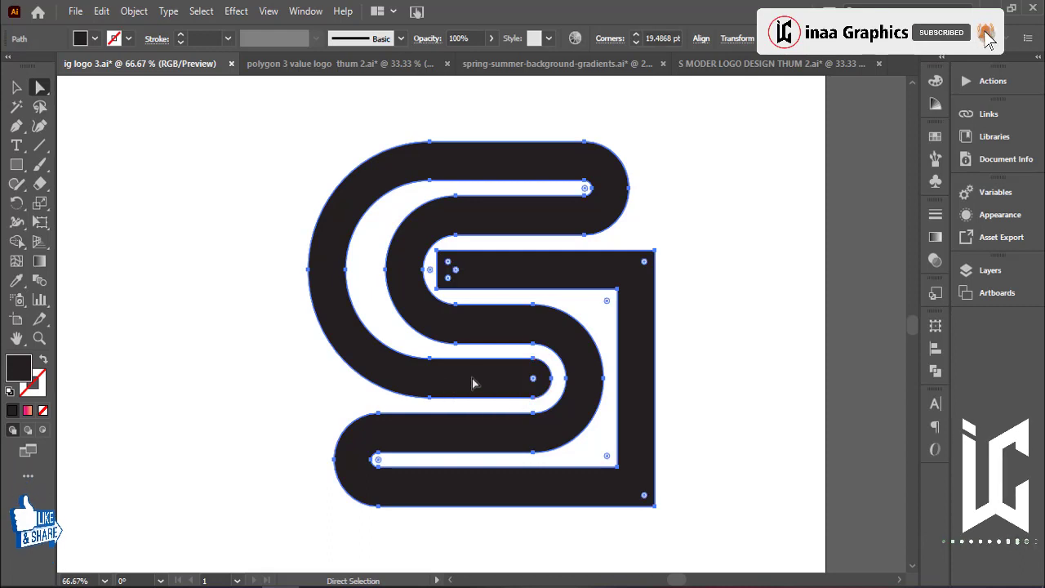
Round the inner and outer lower-right corners of the S into a large curve of about 127 pt.
left_click(609, 461)
left_click_drag(608, 462, 415, 458)
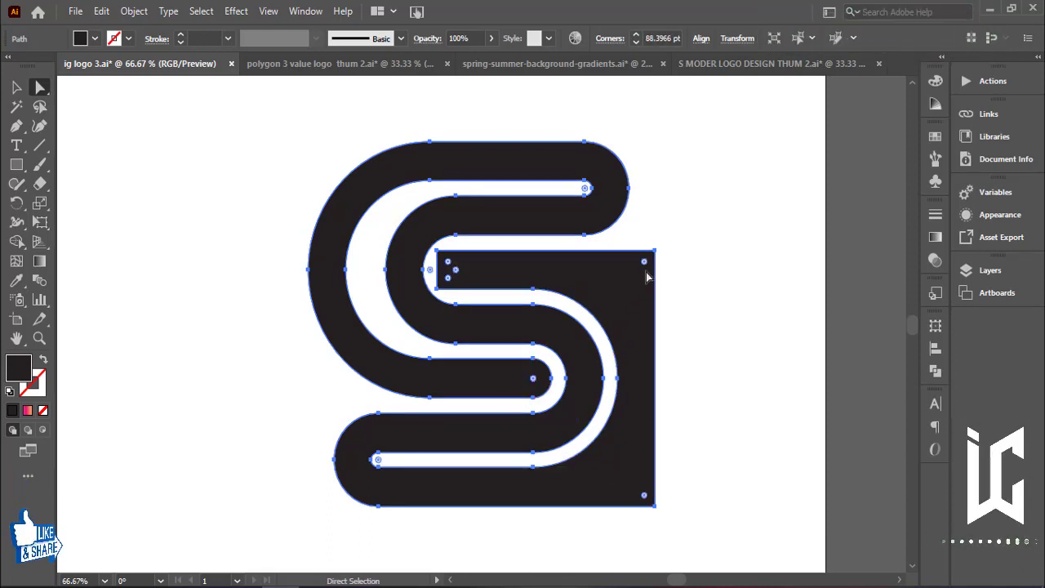
left_click(645, 496, "shift")
left_click_drag(645, 496, 417, 478)
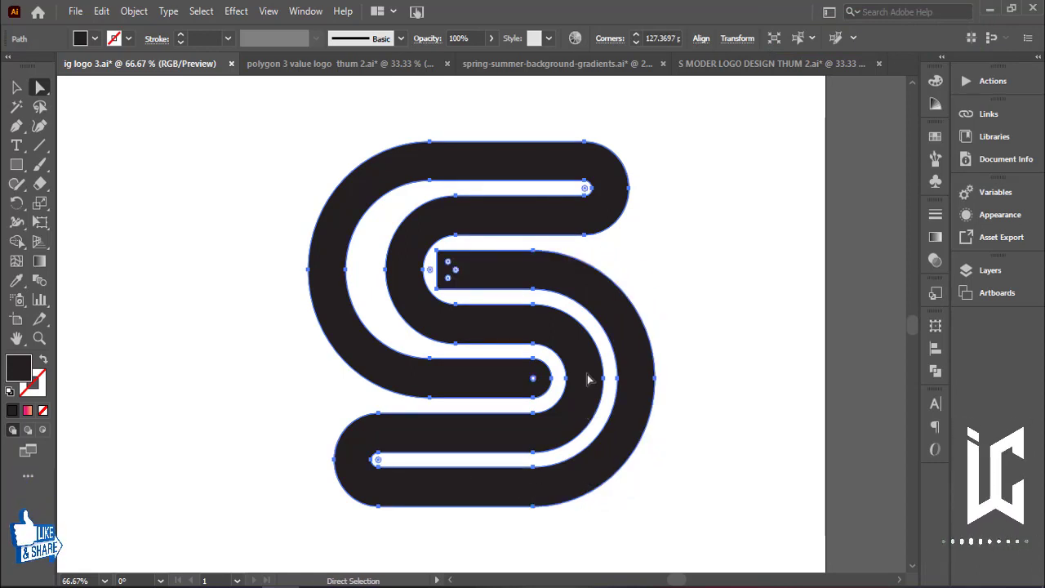
Round the corners of the upper inner stroke end to about 19 pt, then deselect.
left_click(448, 261)
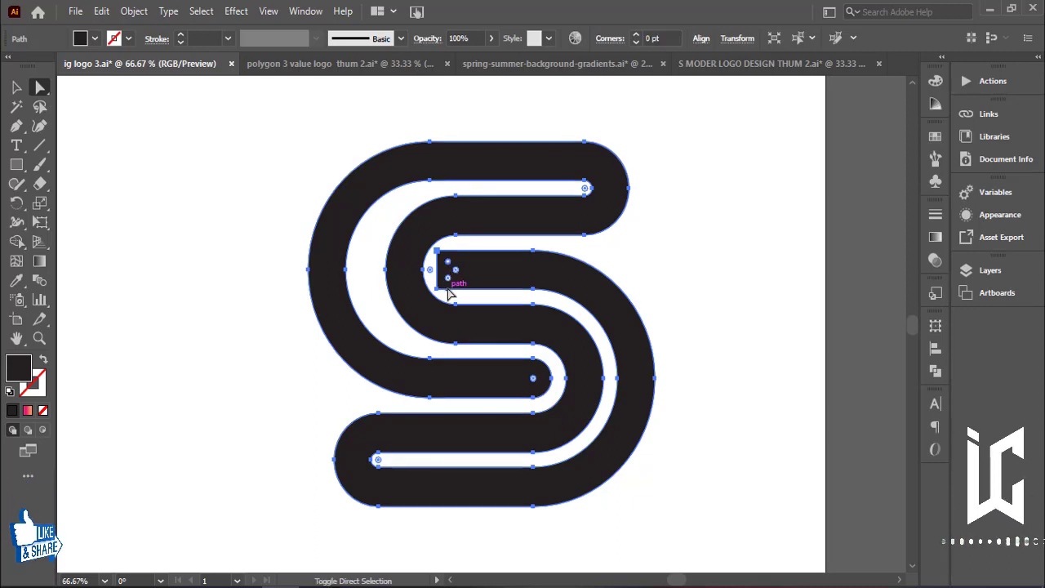
left_click_drag(445, 274, 653, 278)
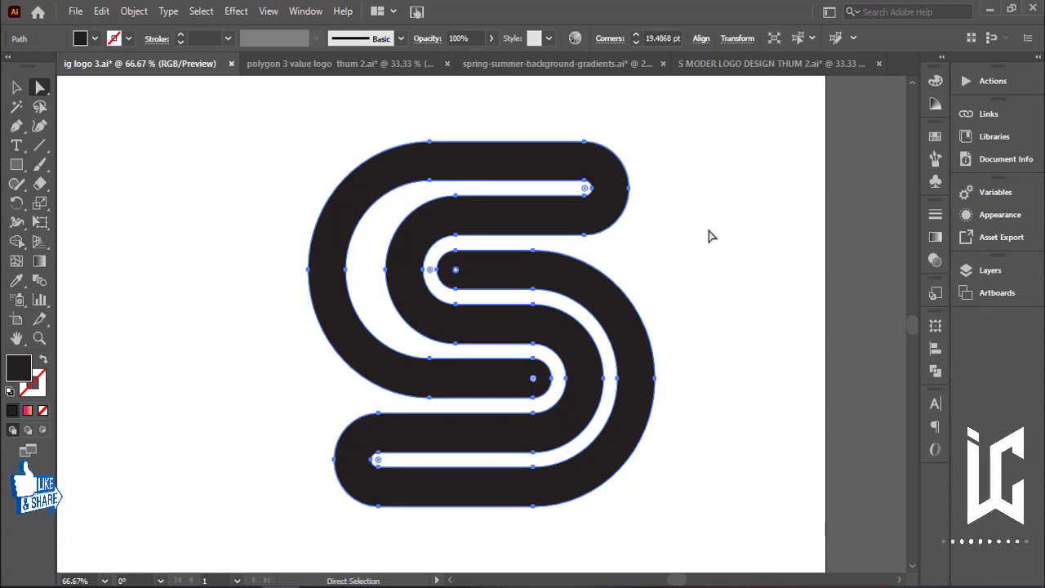
left_click(17, 87)
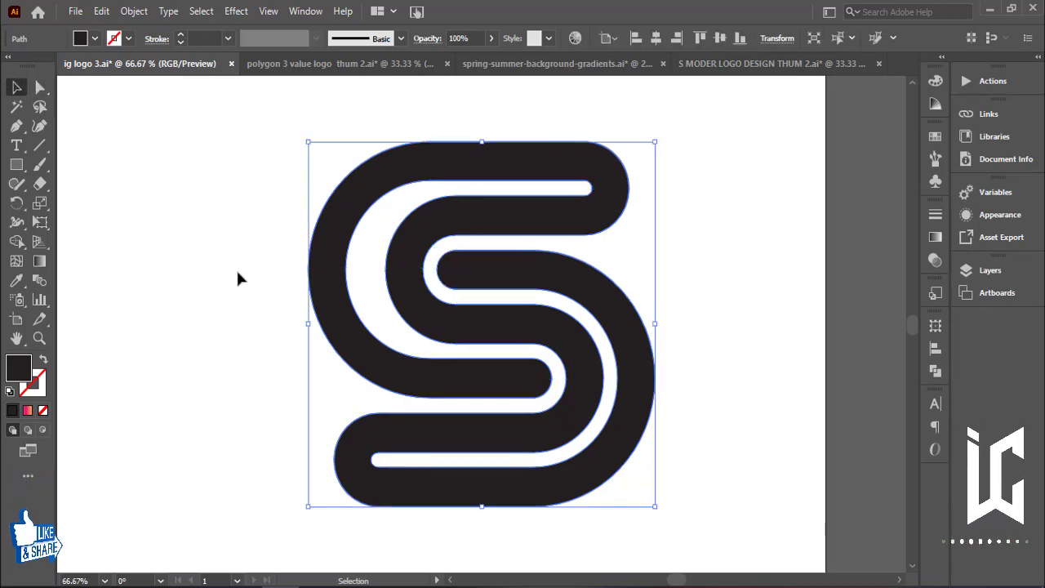
left_click(237, 265)
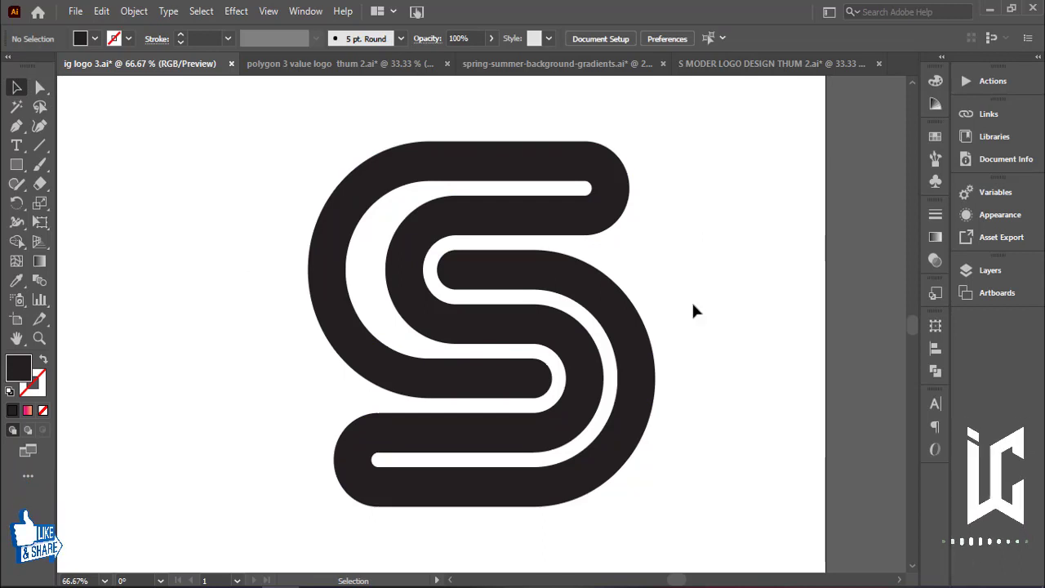
Select the finished S logo and group it.
left_click_drag(189, 263, 752, 417)
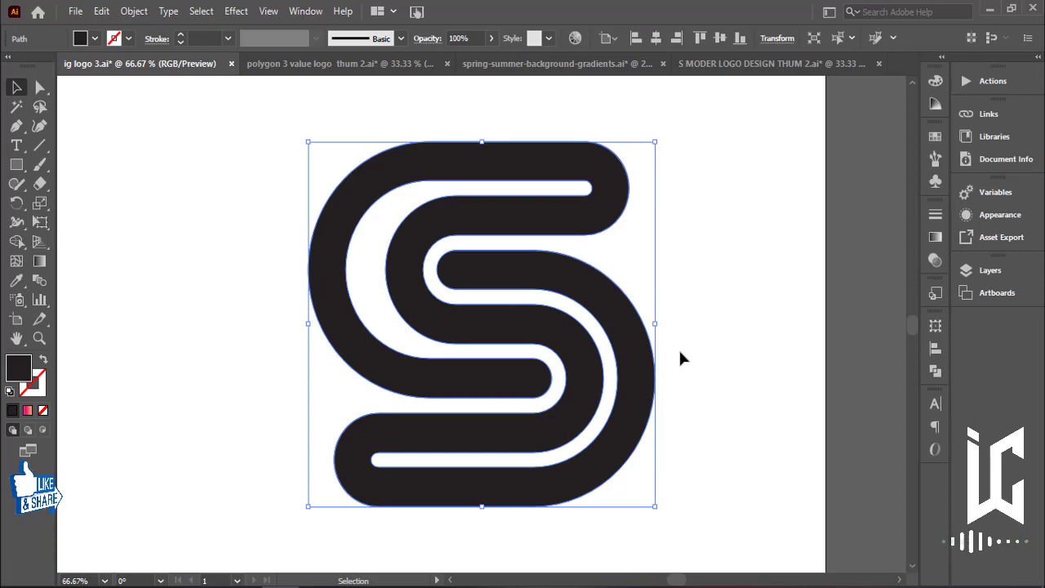
key("ctrl+minus")
key("ctrl+minus")
left_click_drag(648, 356, 778, 372)
left_click_drag(736, 297, 504, 387)
key("ctrl+g")
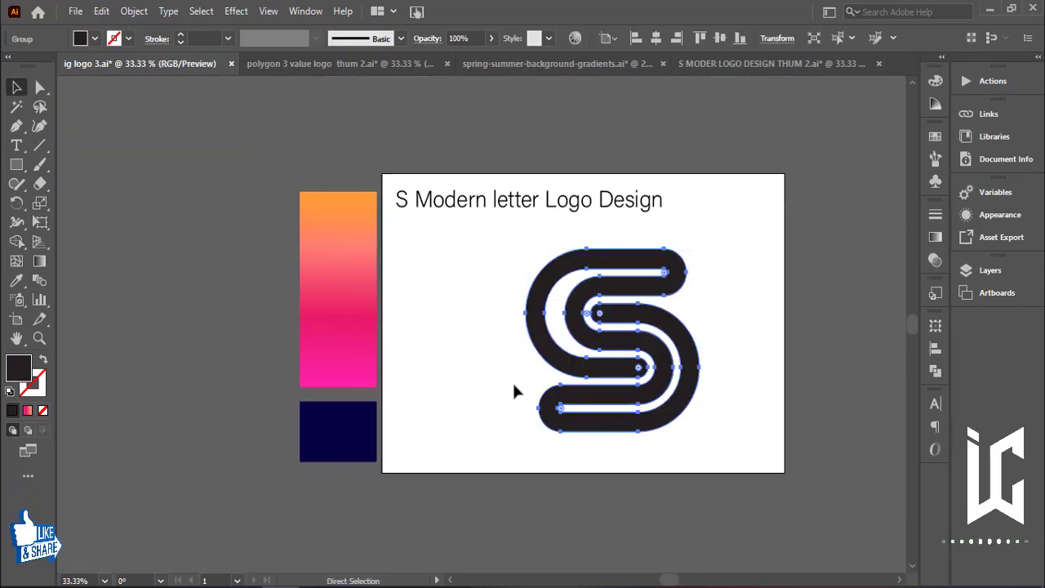
Shift the S logo slightly left and fill it with the orange-to-pink gradient sampled from the gradient swatch.
left_click_drag(677, 343, 657, 347)
left_click(675, 324)
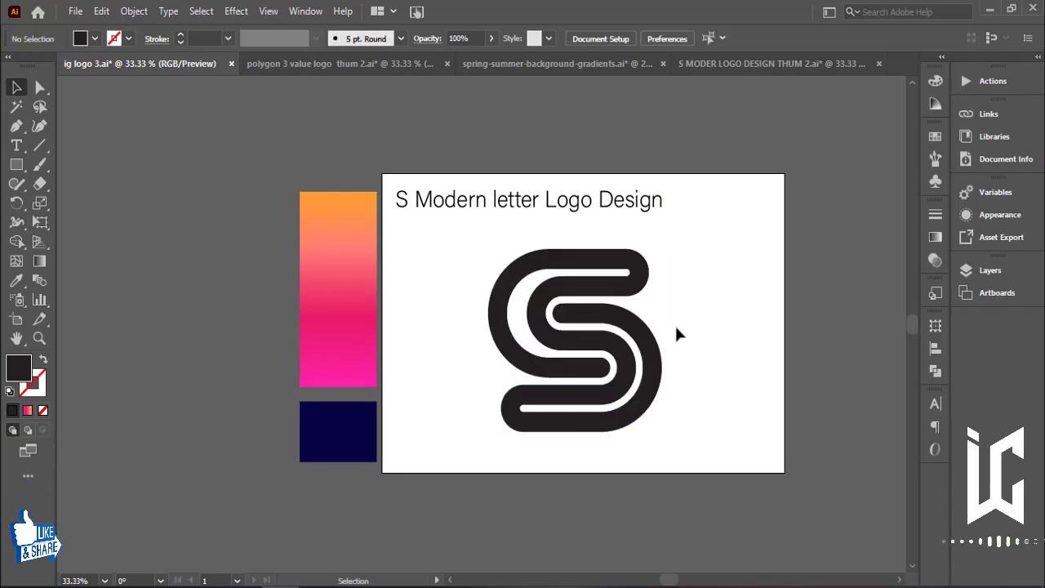
left_click(627, 330)
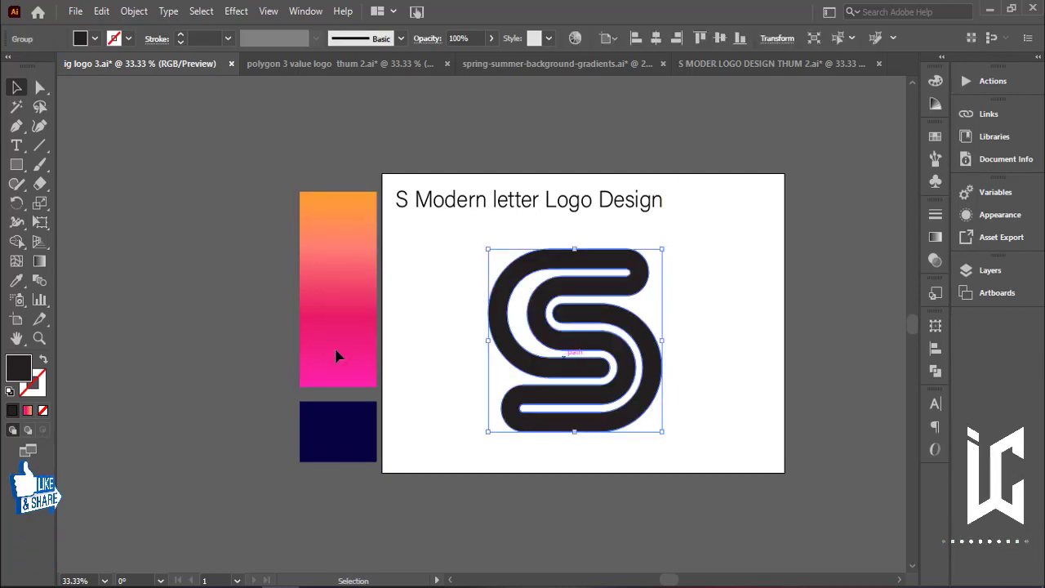
key("i")
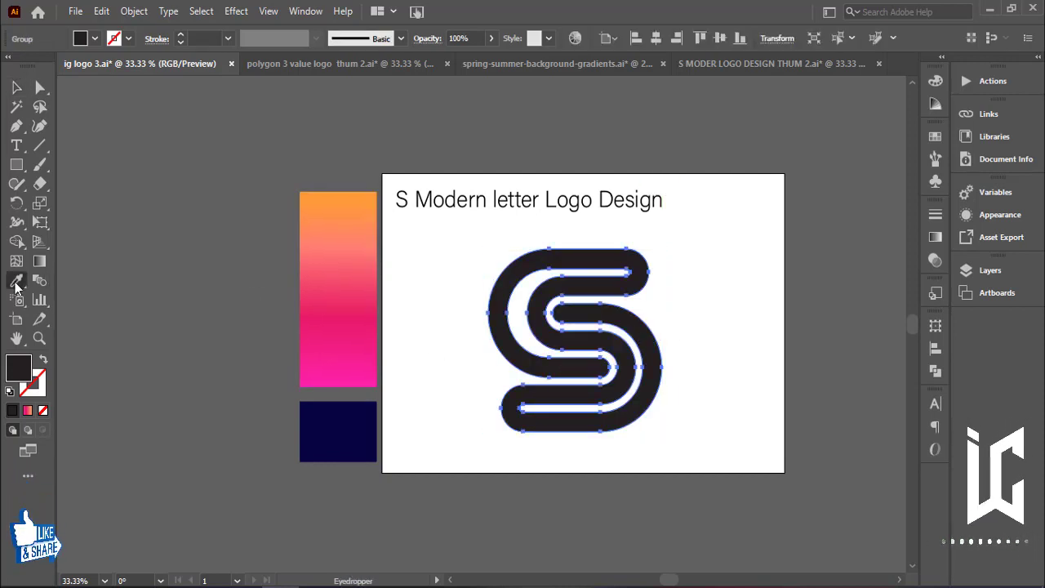
left_click(359, 271)
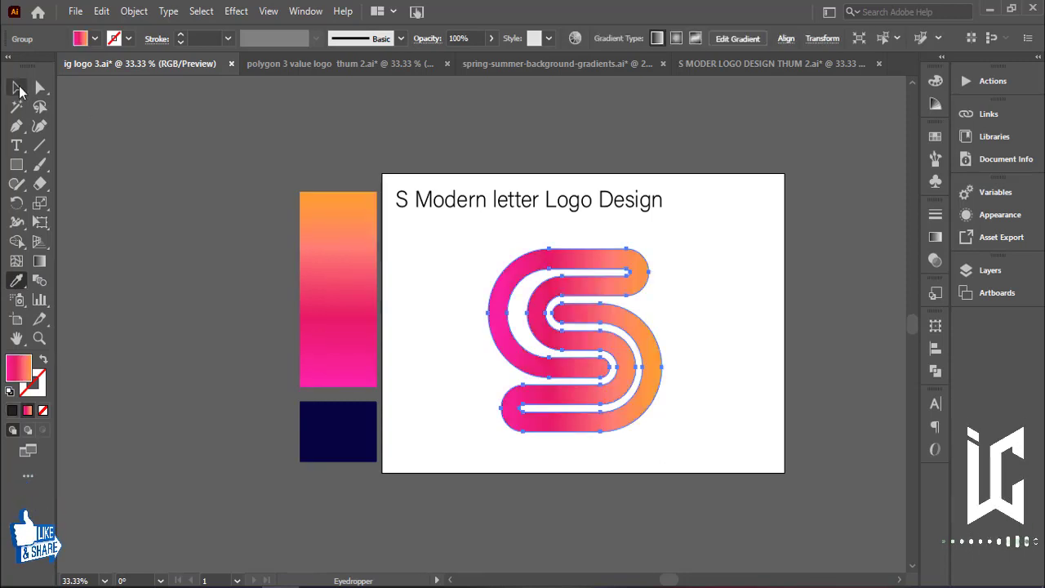
Rotate the S logo 45 degrees so it sits diagonally.
left_click(17, 88)
left_click(191, 268)
left_click(641, 347)
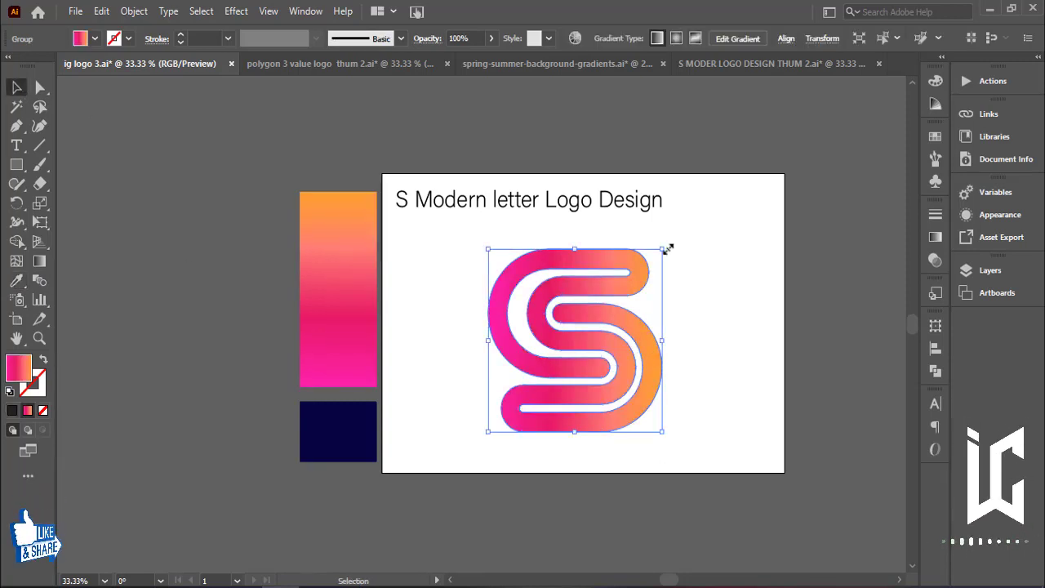
left_click_drag(667, 243, 692, 336)
left_click(796, 272)
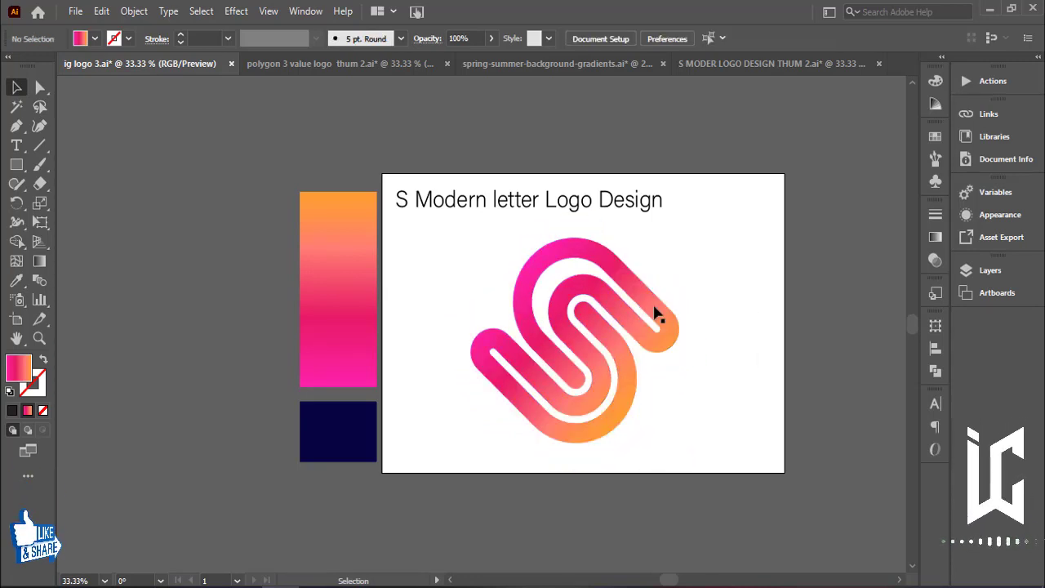
Scale the rotated S logo down slightly from its corner, then deselect.
left_click(657, 312)
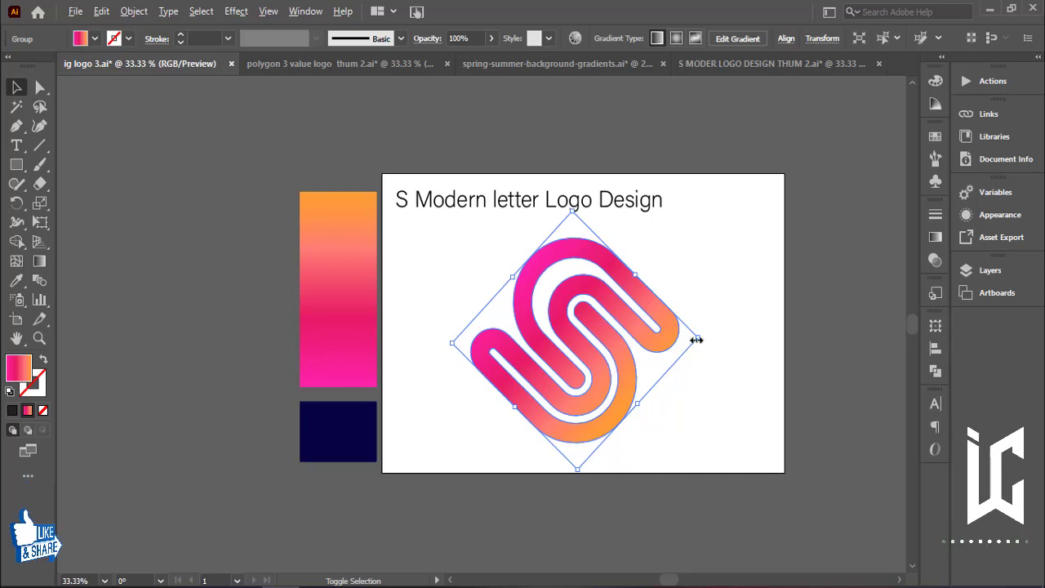
left_click_drag(697, 340, 681, 324)
left_click(300, 267)
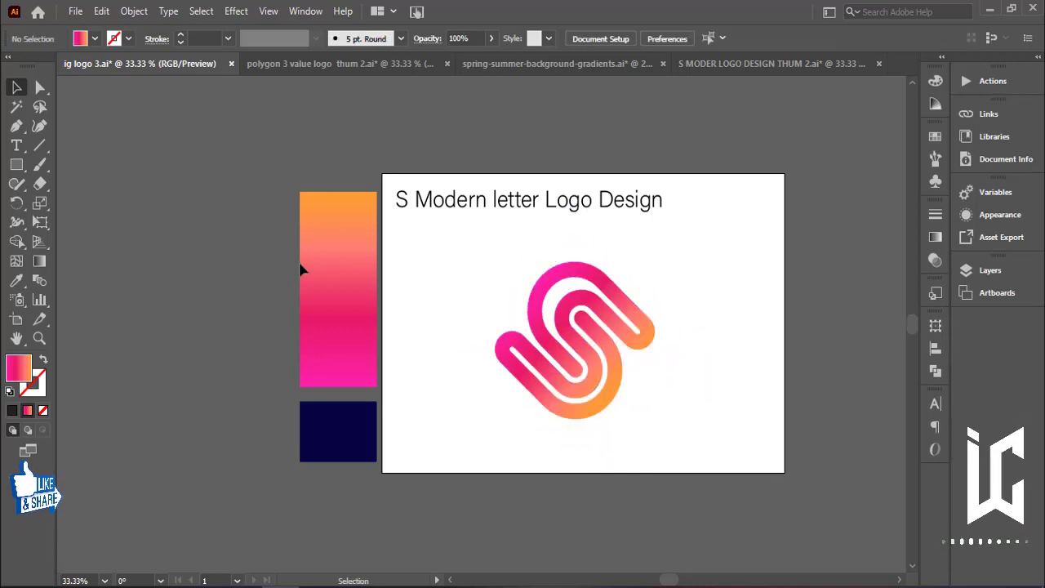
Align the navy rectangle to the artboard's top-left corner and stretch it to cover the whole artboard as a background.
left_click(349, 449)
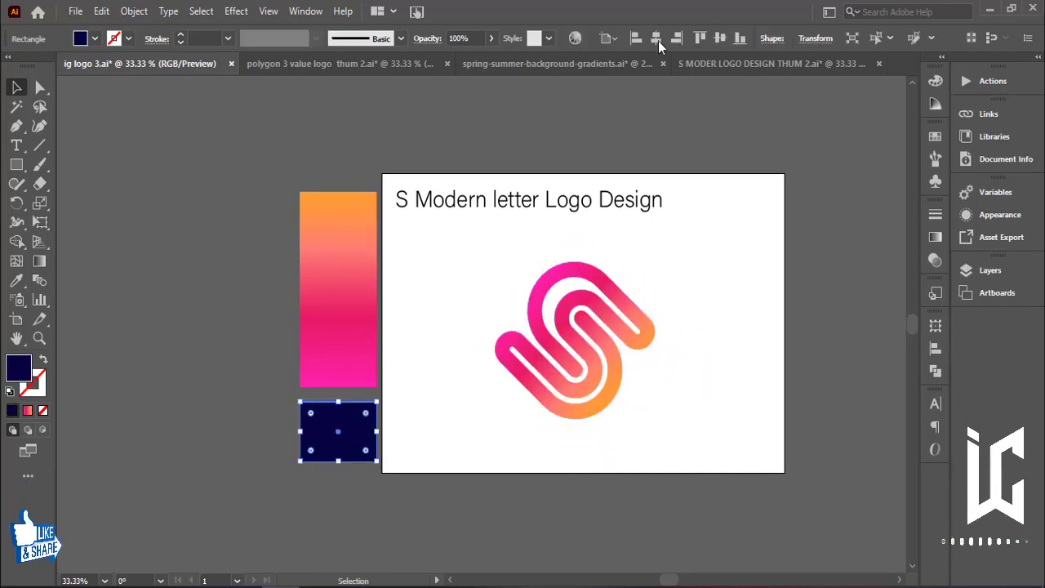
left_click(636, 40)
left_click(700, 39)
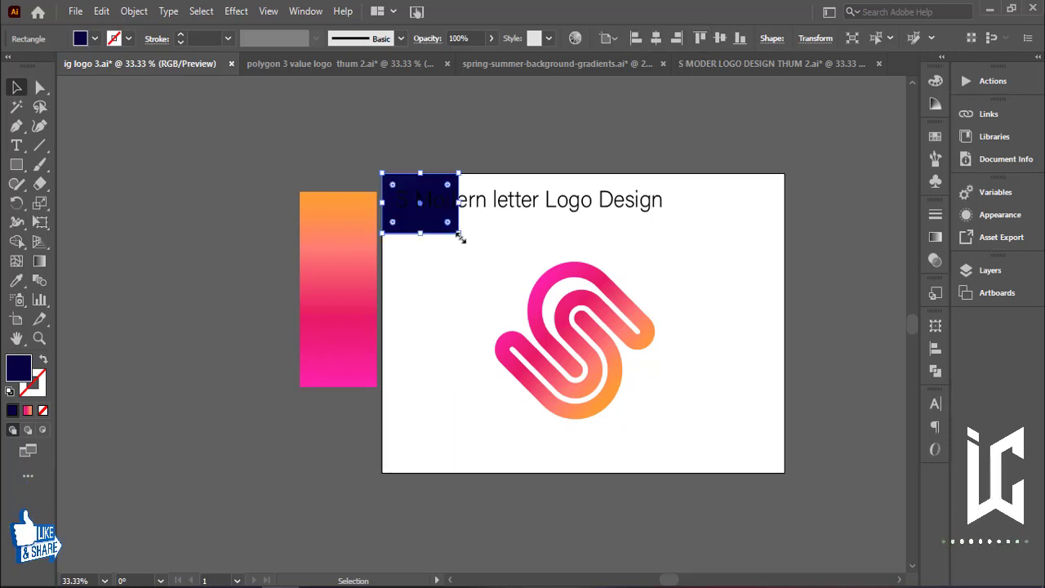
left_click_drag(460, 237, 784, 472)
left_click(823, 404)
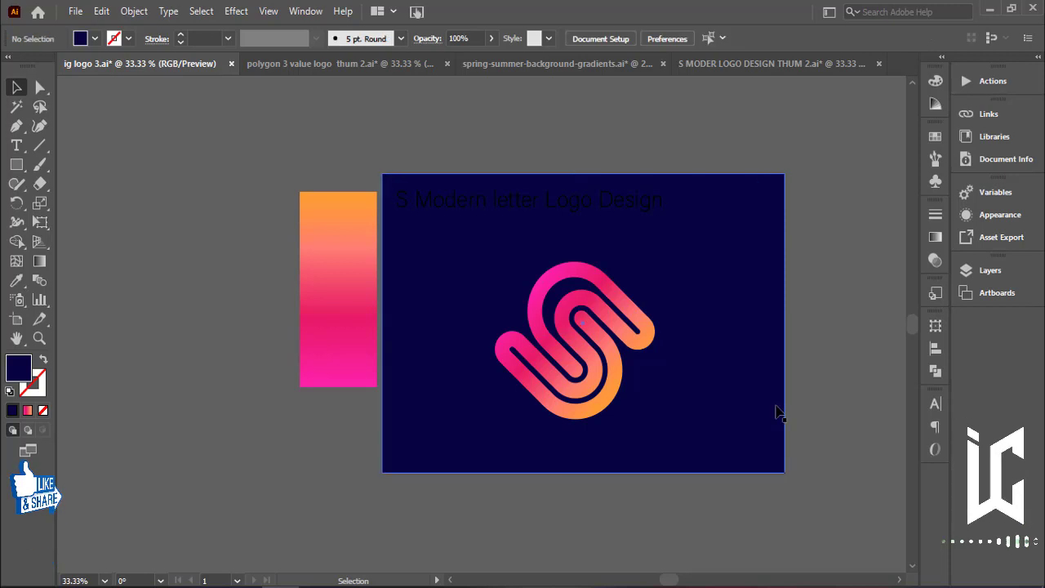
Change the title text's fill to white and move it slightly upward.
key("ctrl+equal")
key("ctrl+equal")
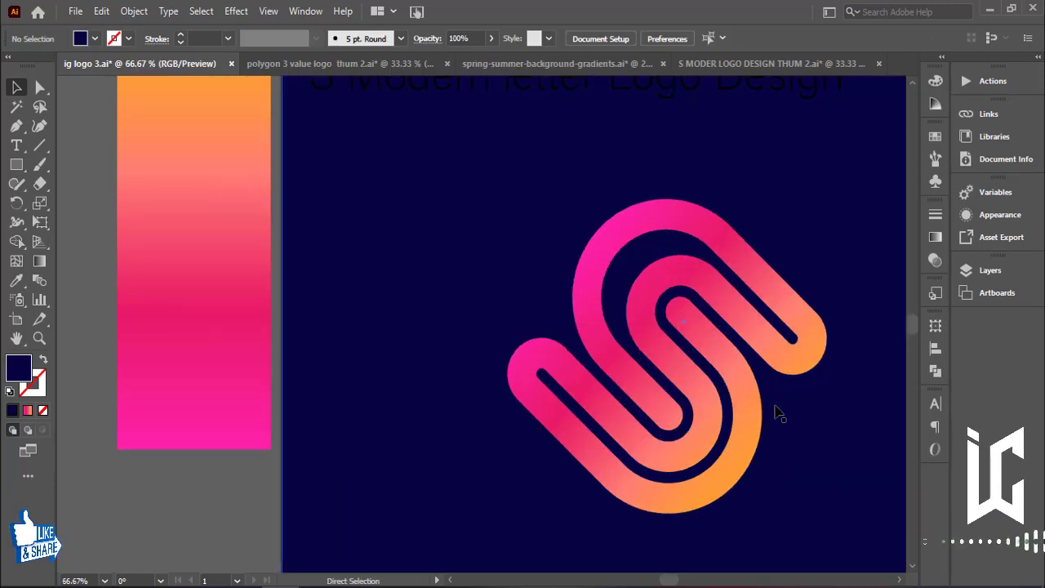
key("ctrl+minus")
key("space")
left_click_drag(776, 411, 679, 406)
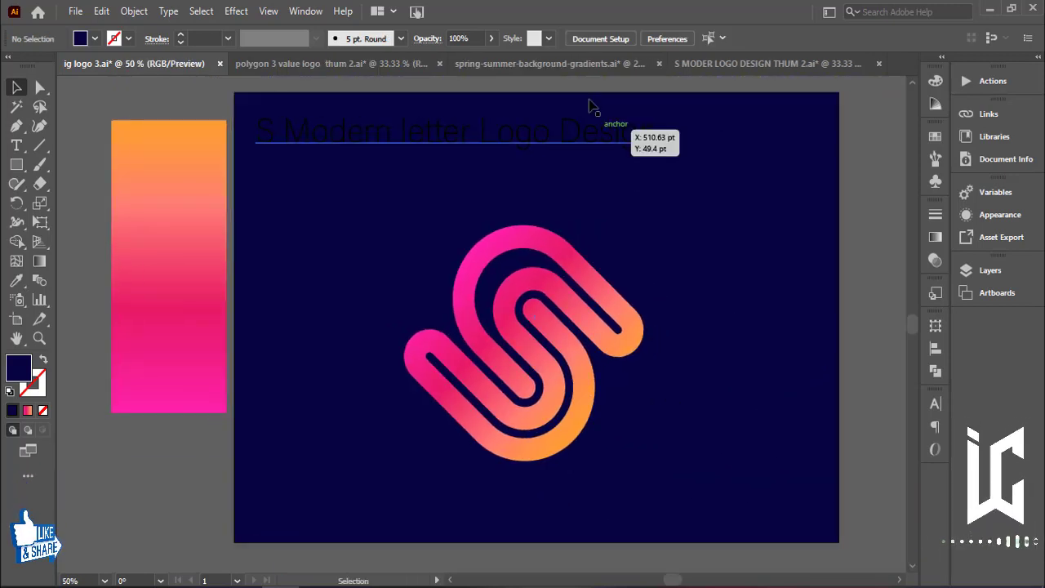
left_click(563, 137)
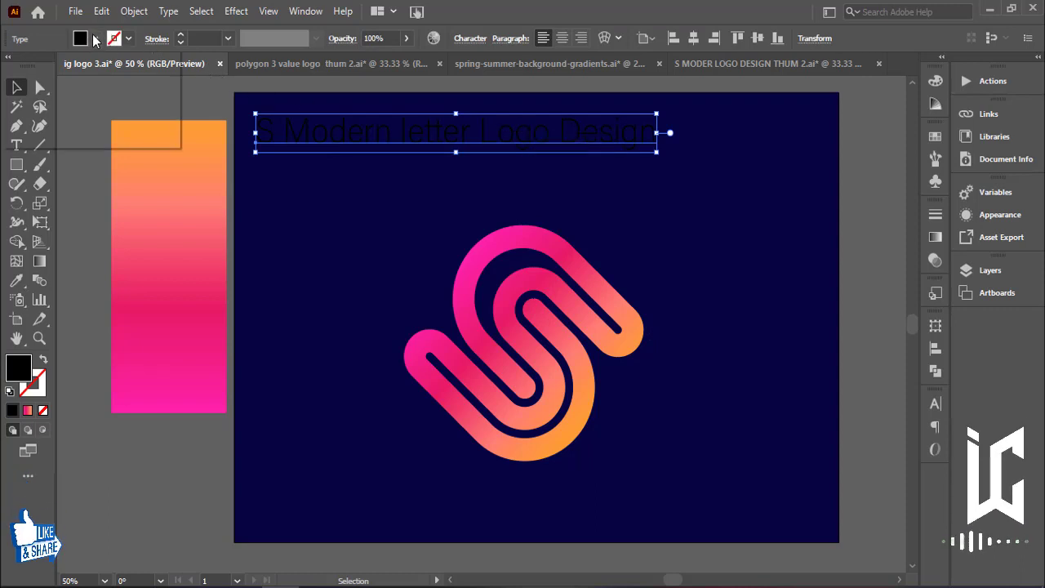
left_click(94, 39)
left_click(33, 69)
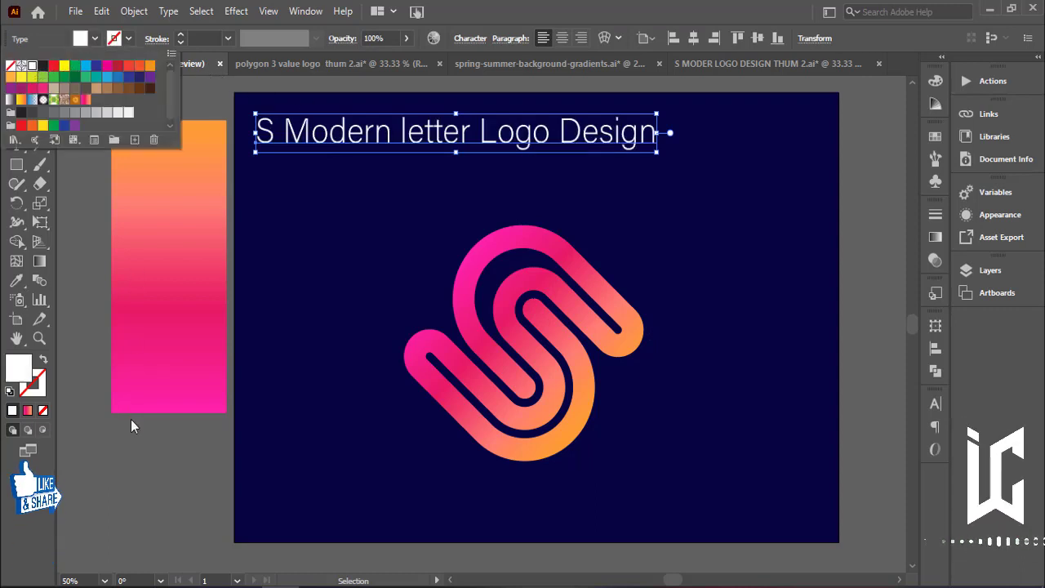
mouse_move(438, 142)
left_mouse_down()
mouse_move(527, 123)
mouse_move(438, 134)
left_mouse_up()
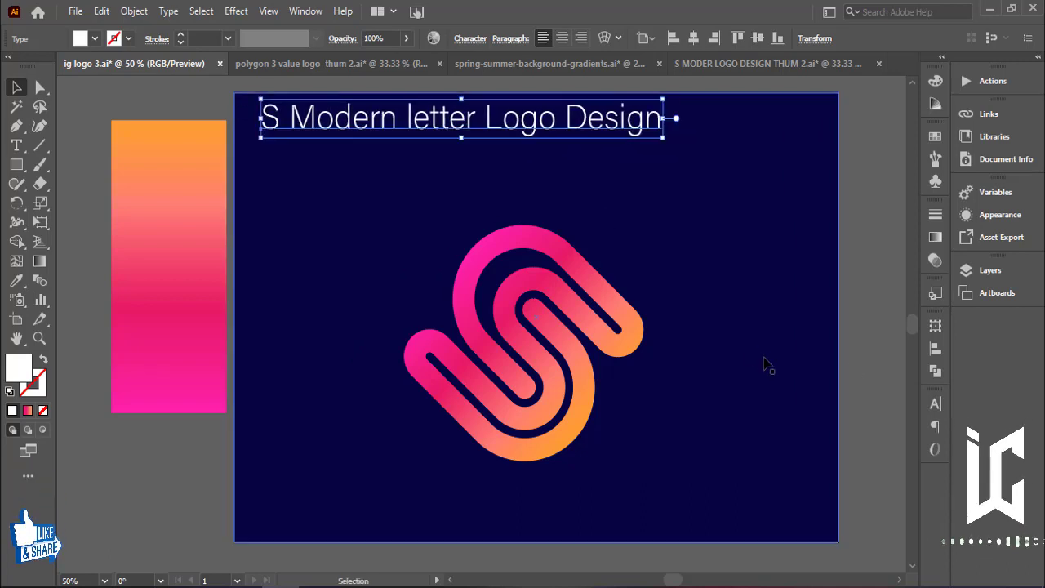
left_click(884, 367)
Lock the navy background rectangle and nudge the S logo slightly upward.
left_click(663, 441)
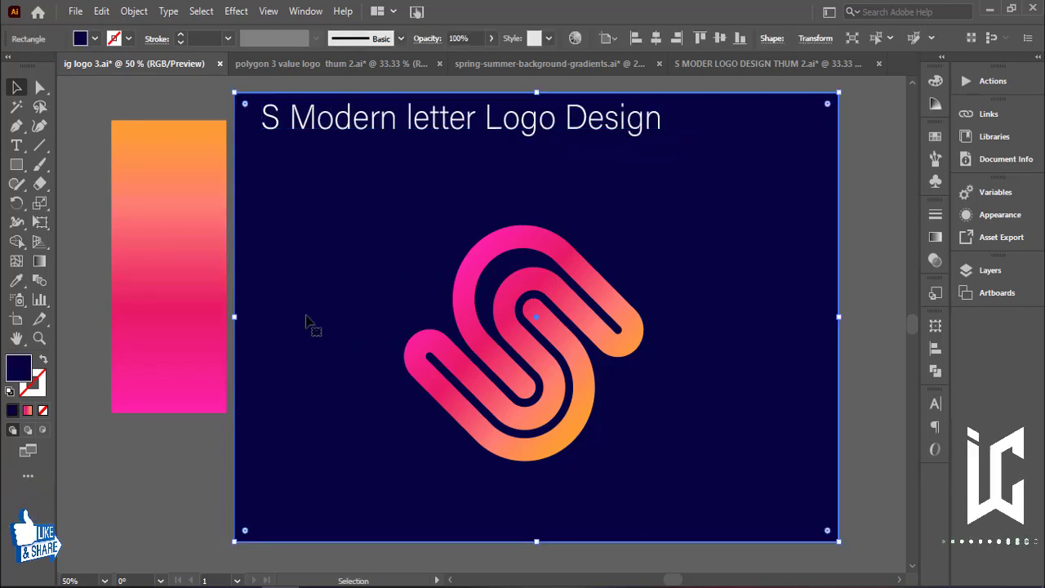
key("ctrl+2")
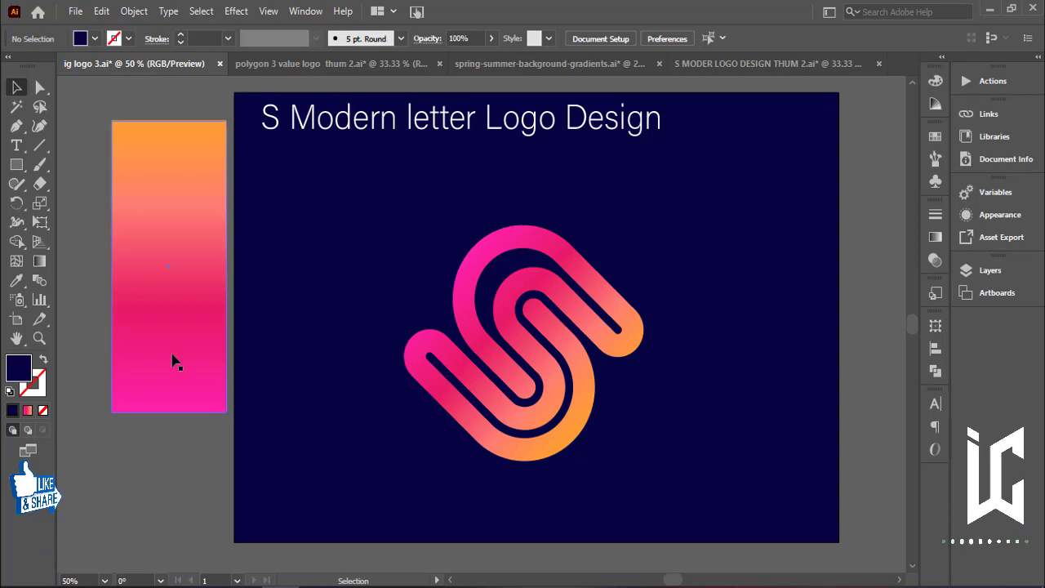
left_click_drag(550, 401, 554, 372)
left_click(868, 397)
left_click(581, 397)
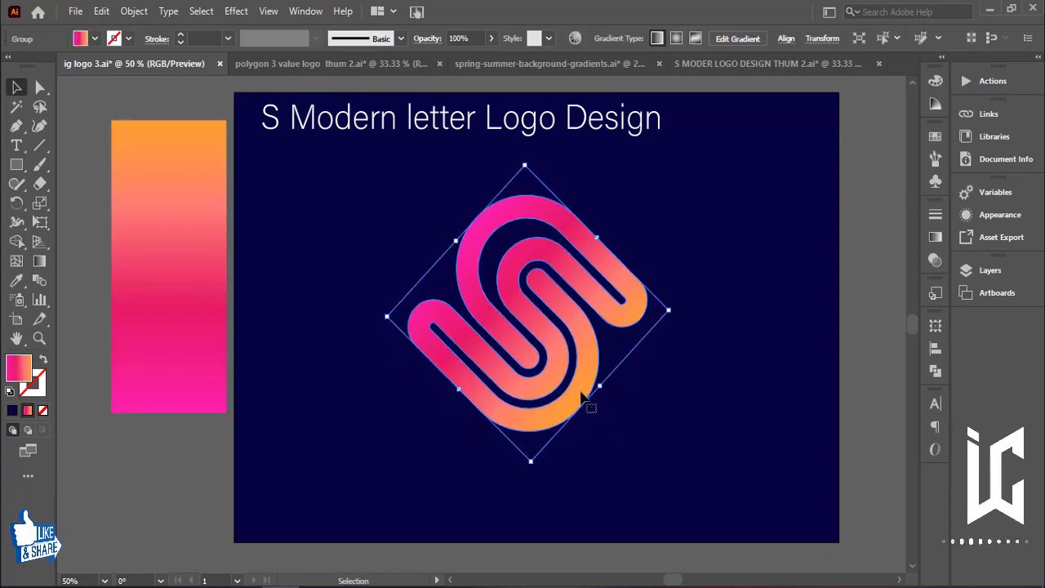
left_click(139, 428)
Draw a wide flat ellipse below the S logo and fill it with white.
left_click(16, 164)
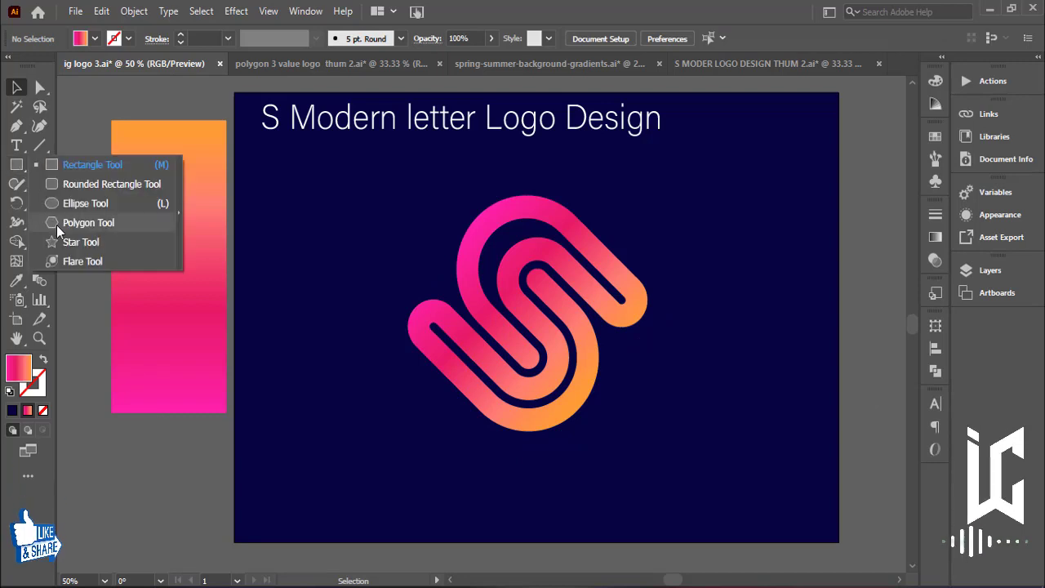
left_click(57, 203)
left_click_drag(451, 465, 632, 514)
key("v")
left_click(92, 39)
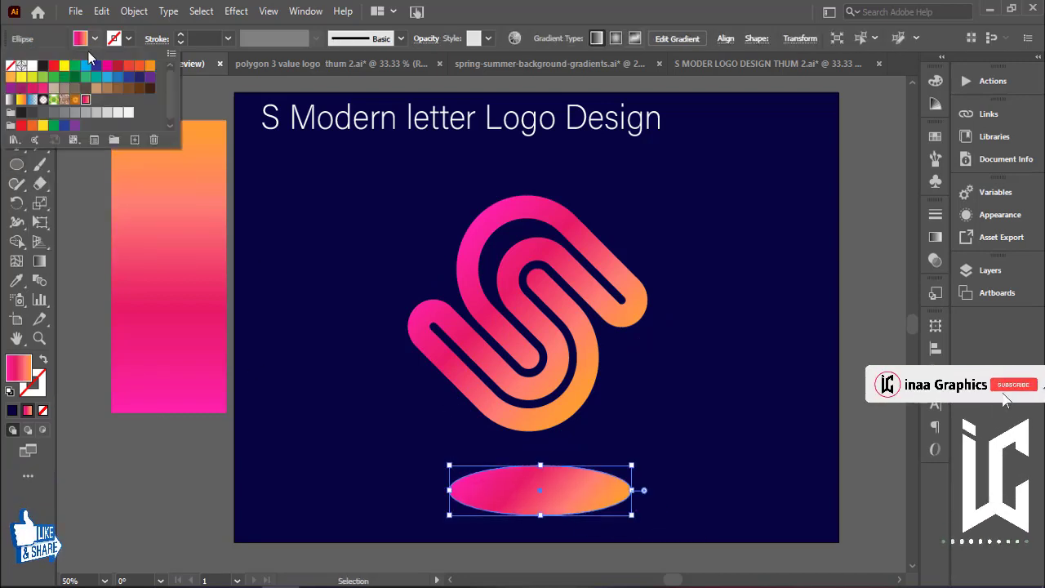
left_click(32, 65)
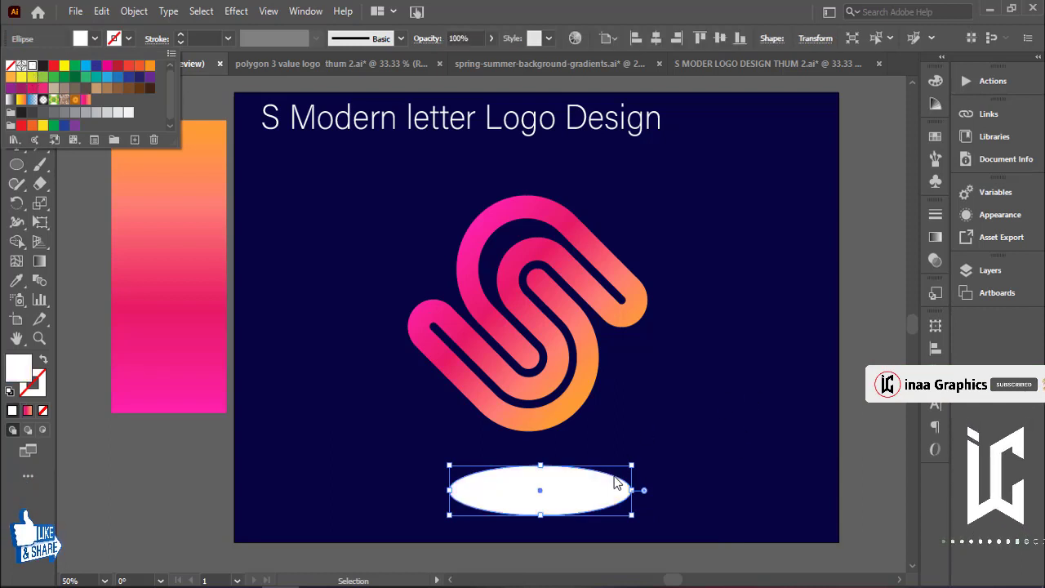
left_click(853, 413)
left_click(854, 414)
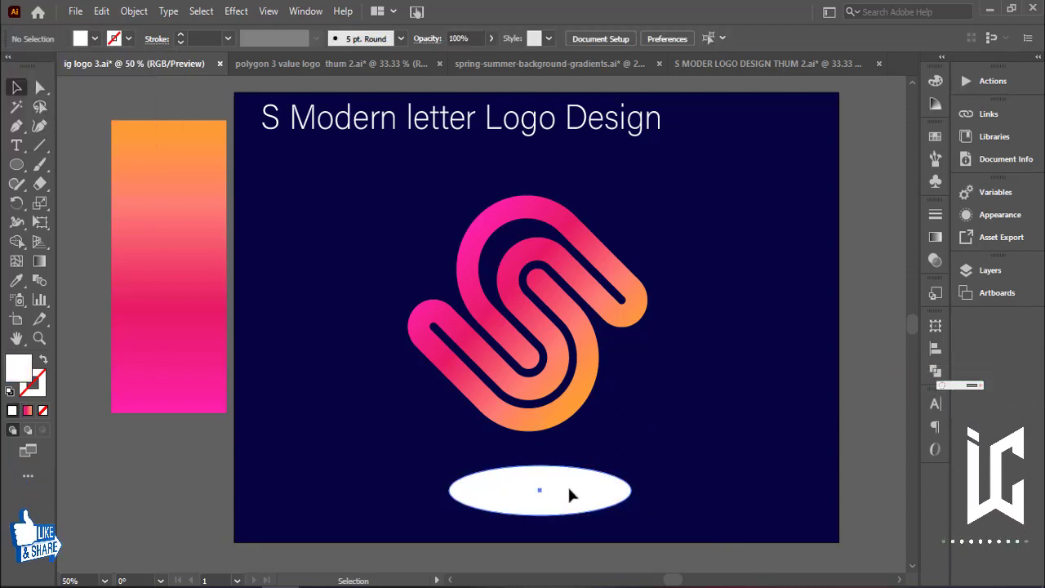
Move the ellipse slightly up and apply a Feather effect with a 44 pt radius to make a soft shadow.
left_click_drag(570, 495, 568, 480)
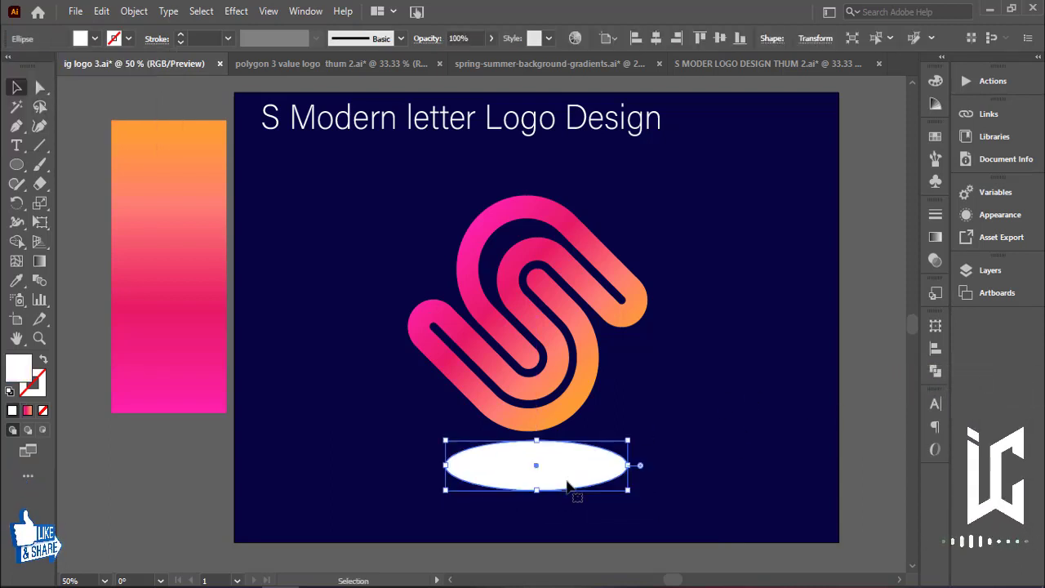
left_click(999, 216)
left_click(820, 302)
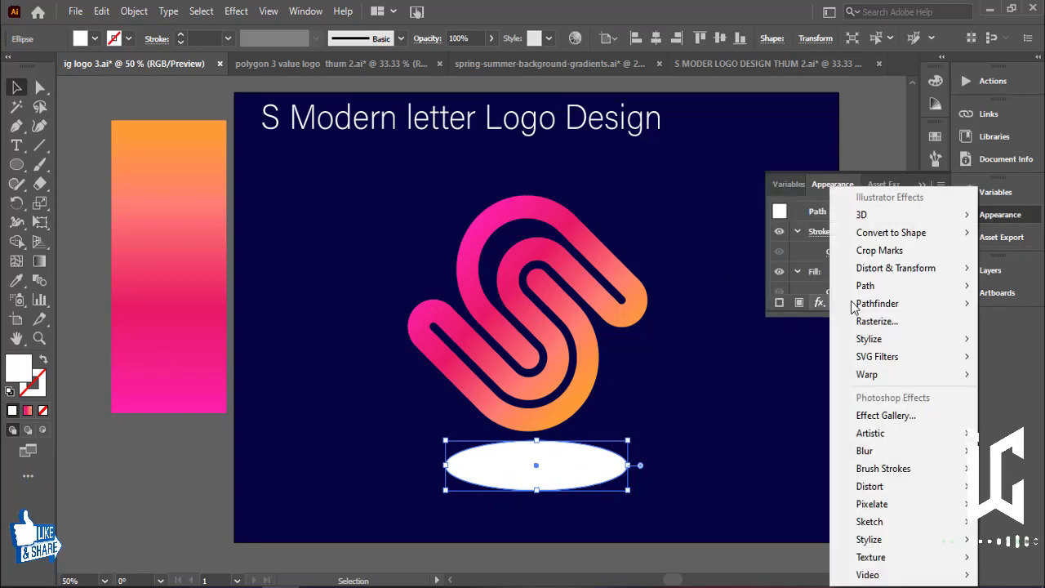
mouse_move(841, 338)
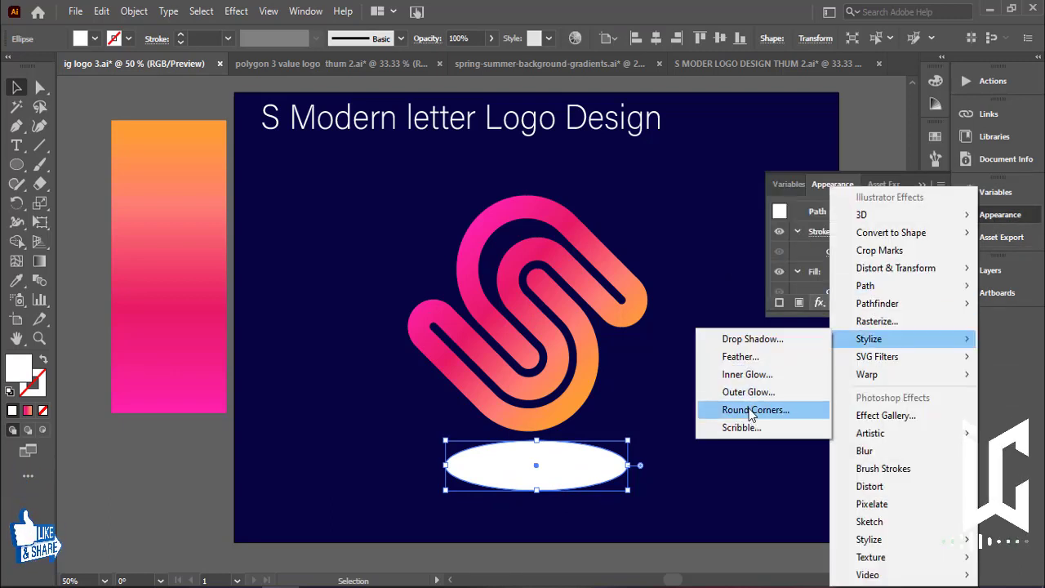
left_click(743, 357)
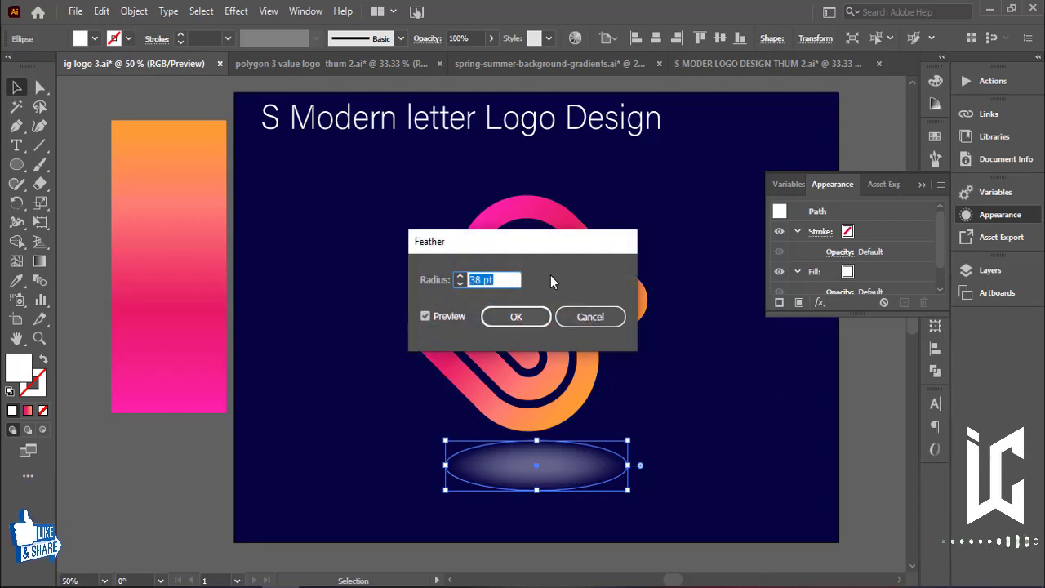
left_click_drag(508, 245, 279, 212)
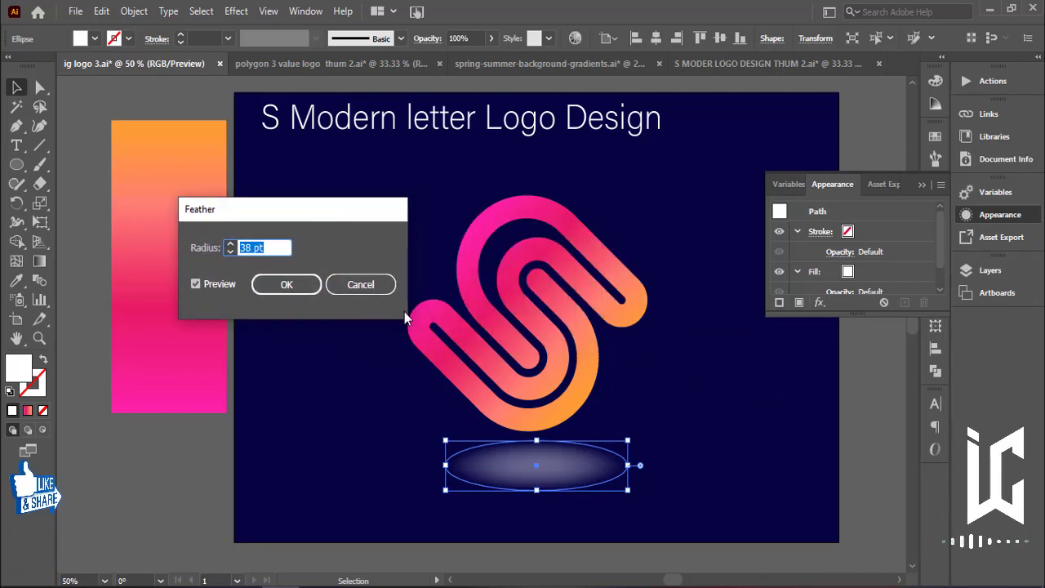
key("Down")
key("Down")
key("Down")
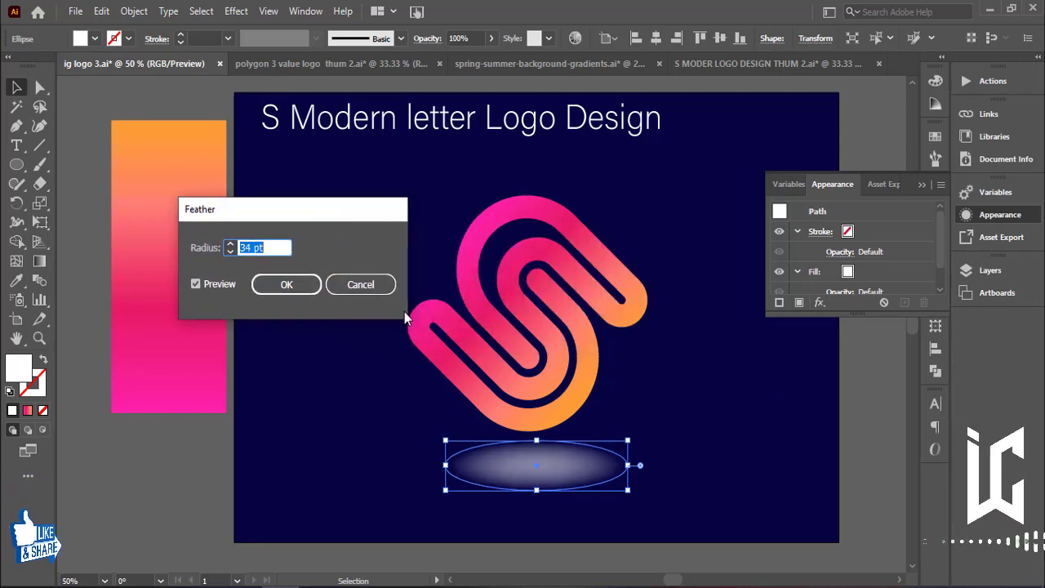
key("Up")
key("Up")
key("Up")
key("Up")
key("Up")
key("Up")
key("Up")
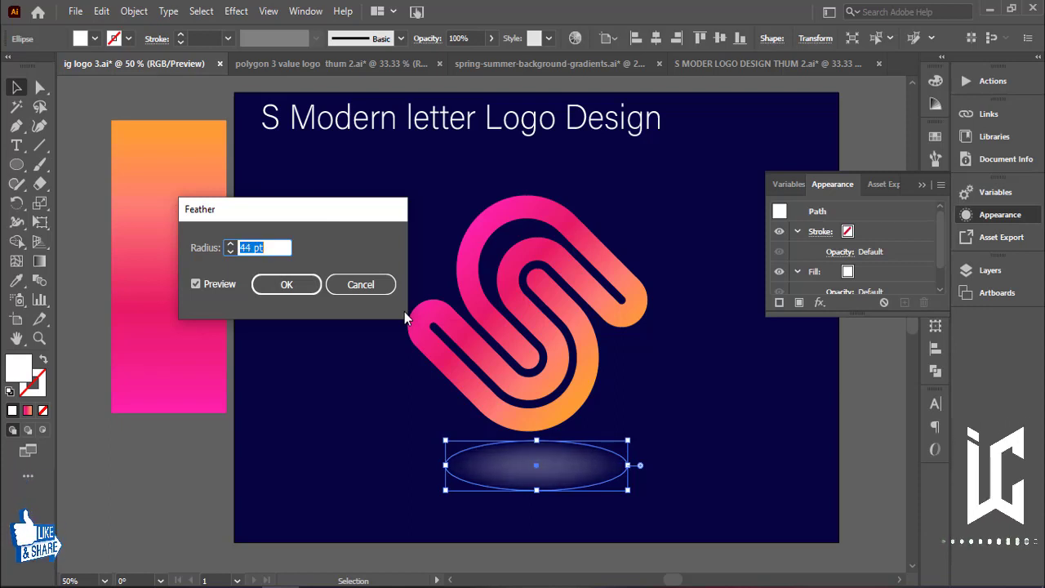
left_click(306, 285)
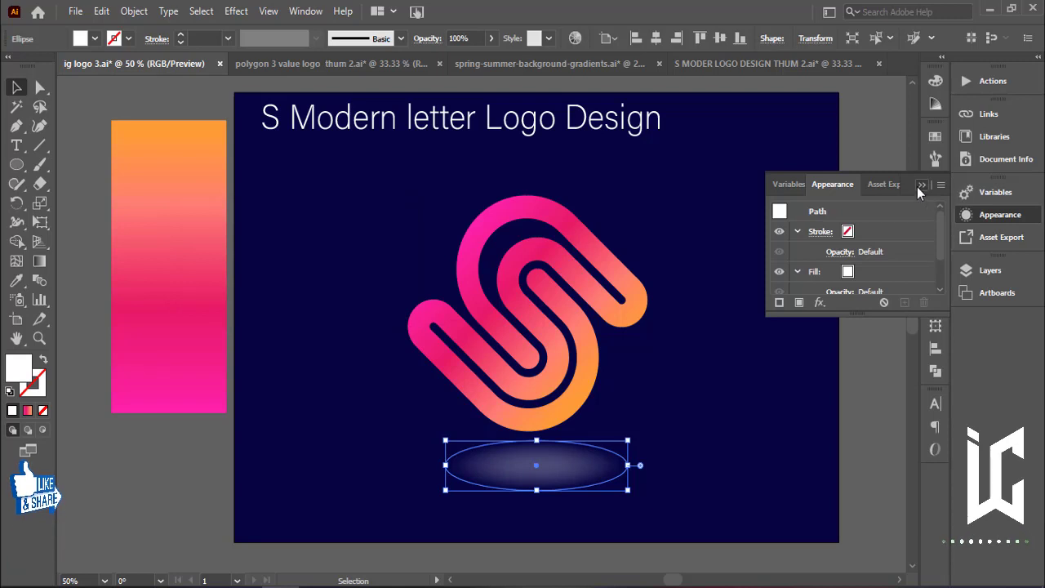
left_click(922, 184)
left_click(869, 293)
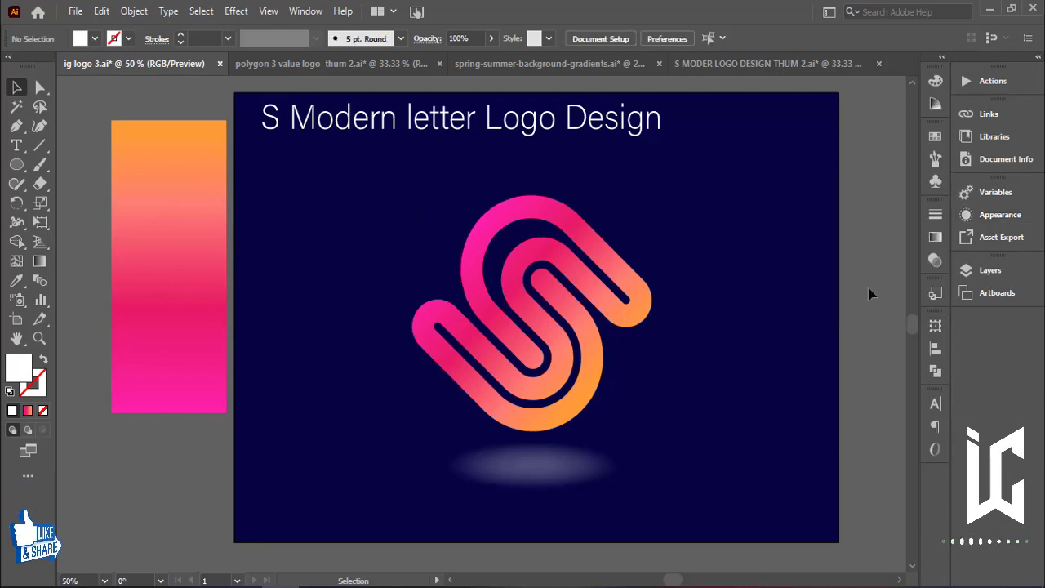